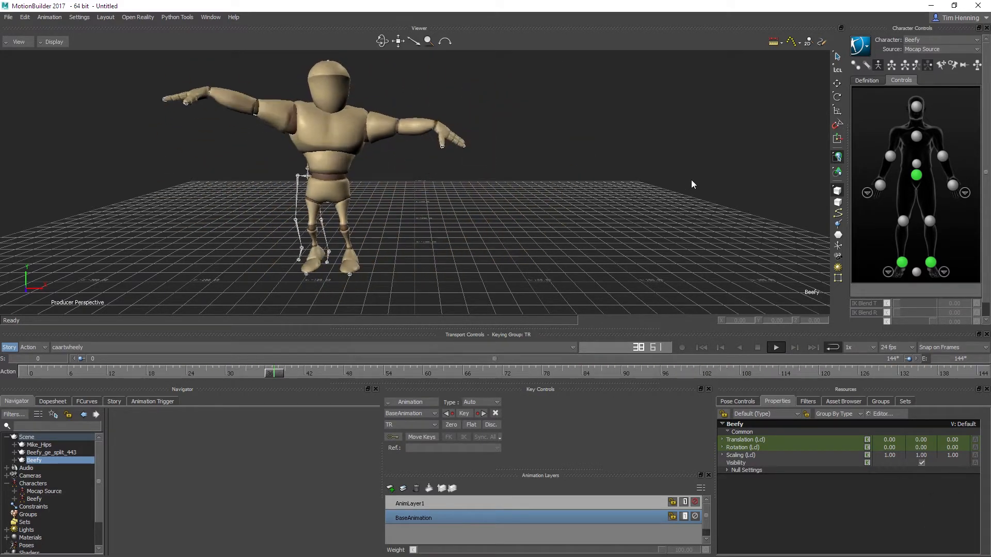
Step: Stop playback and scrub the cartwheel between about frames 104 and 114, examining how the left hand meets the floor
click(758, 347)
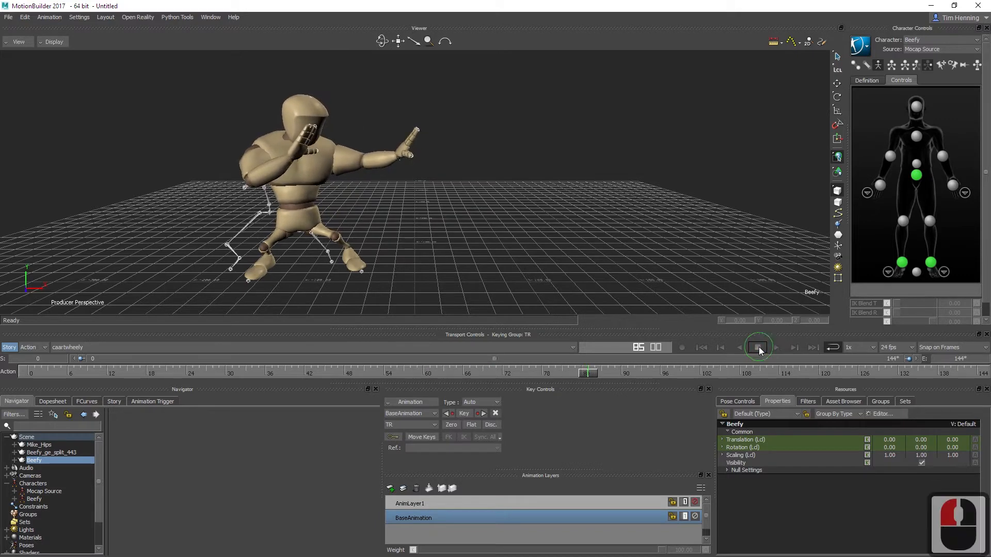
drag(582, 372, 778, 379)
click(465, 215)
alt+click(472, 250)
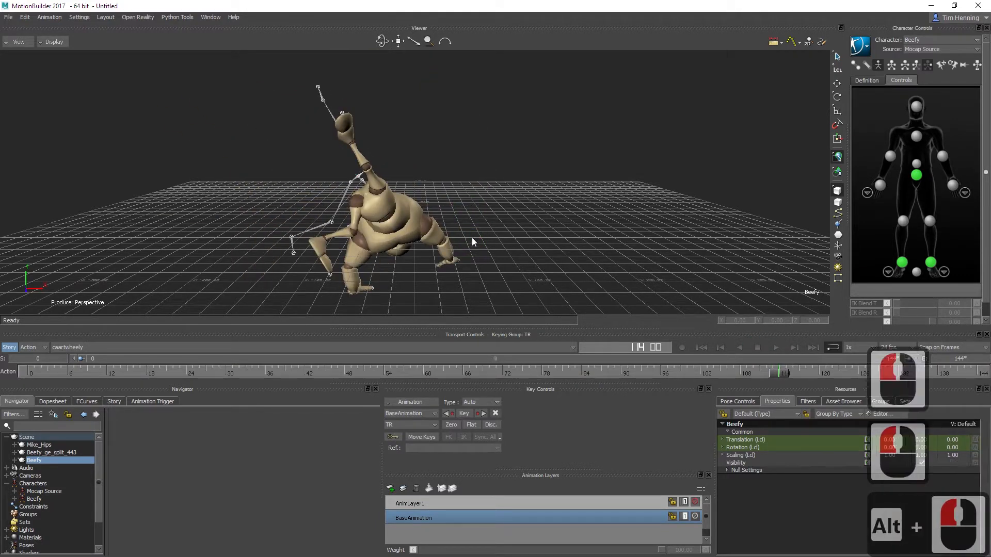
alt+click(408, 268)
mouse_move(409, 268)
alt+mouse_down()
mouse_move(420, 194)
mouse_move(418, 253)
alt+mouse_up()
alt+middle_drag(419, 253, 418, 246)
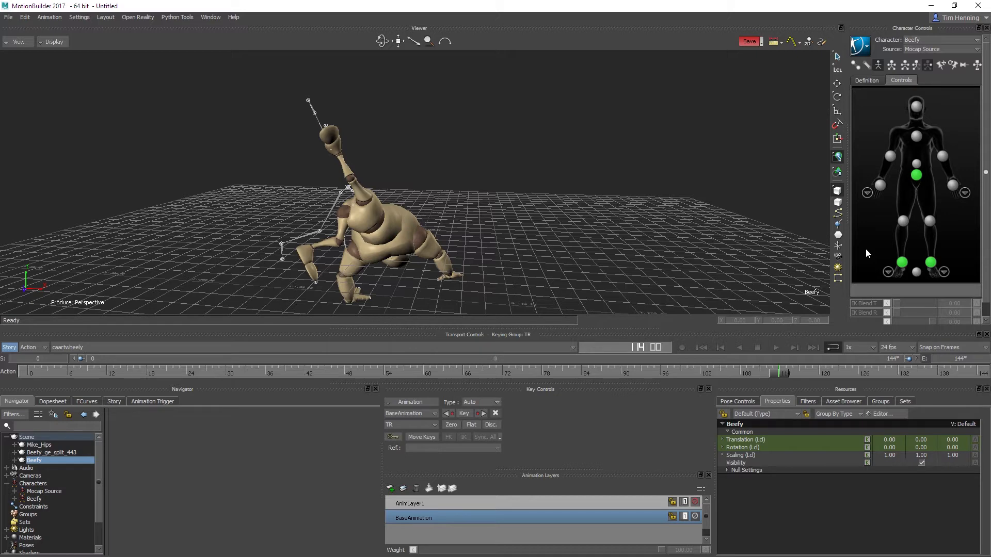
drag(779, 375, 716, 371)
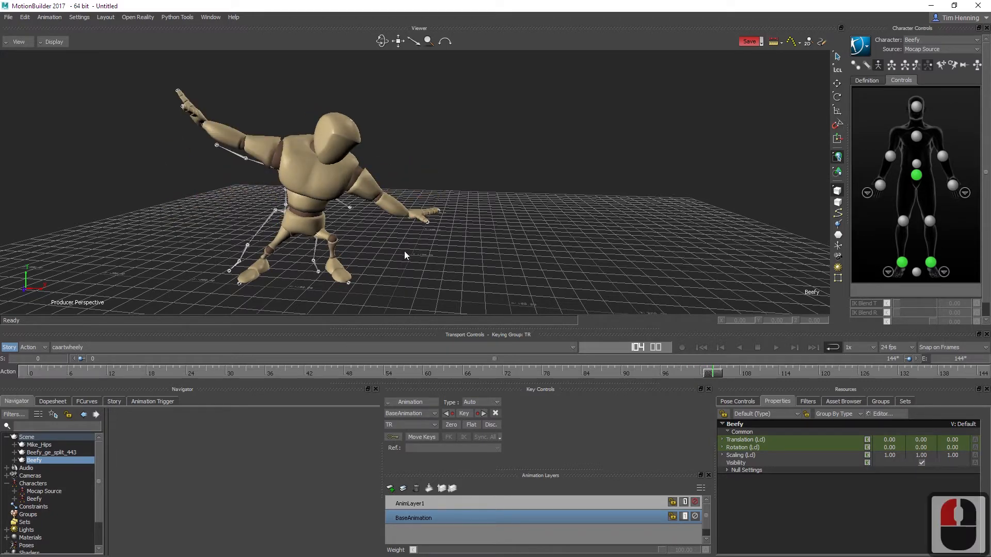
alt+middle_drag(413, 262, 395, 266)
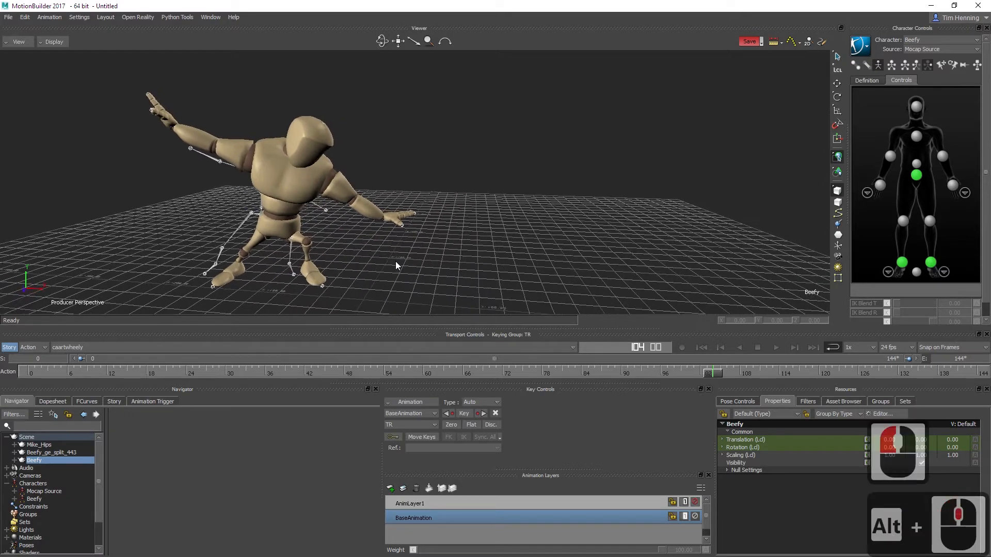
alt+drag(383, 270, 384, 247)
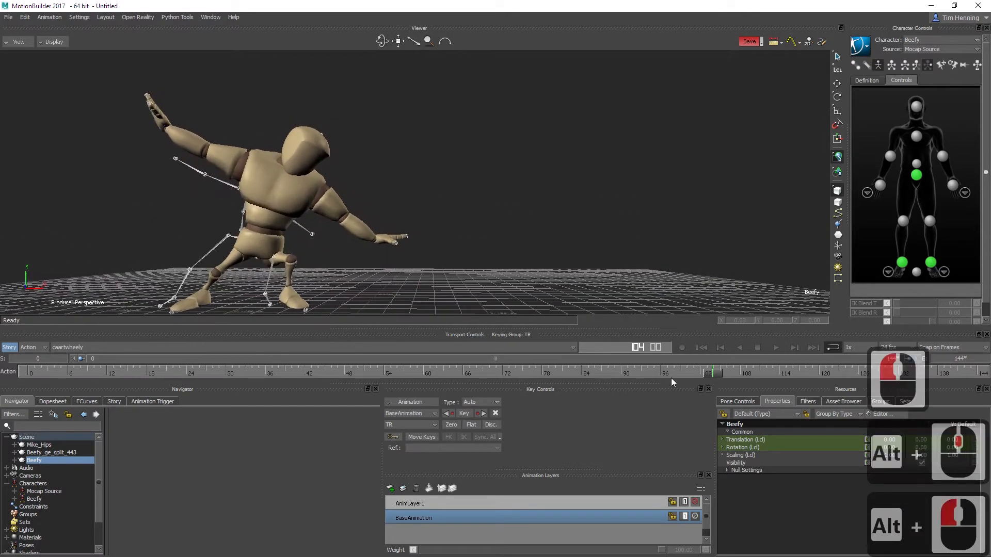
drag(709, 376, 753, 373)
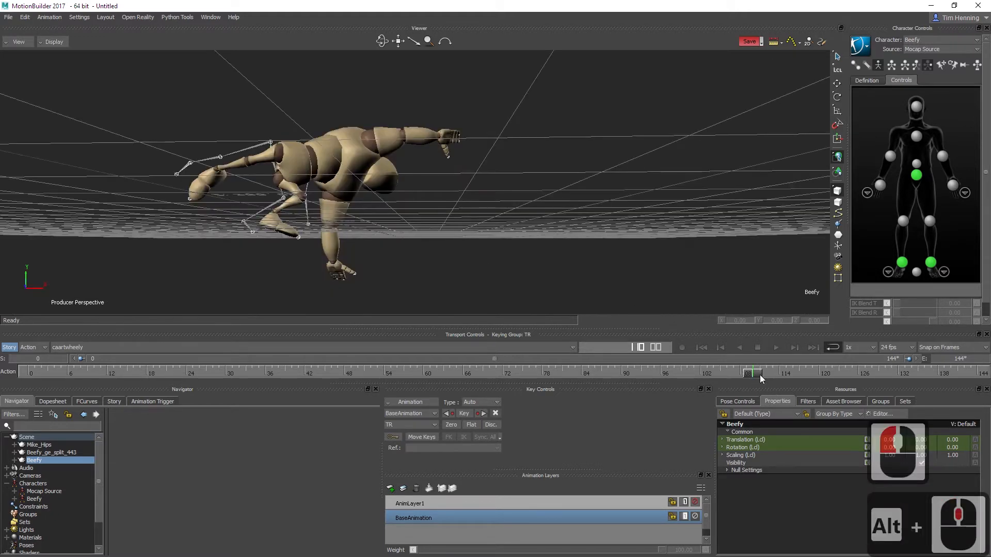
Step: At frame 102, key Beefy's left wrist IK Blend T and IK Blend R at 0
drag(760, 375, 703, 374)
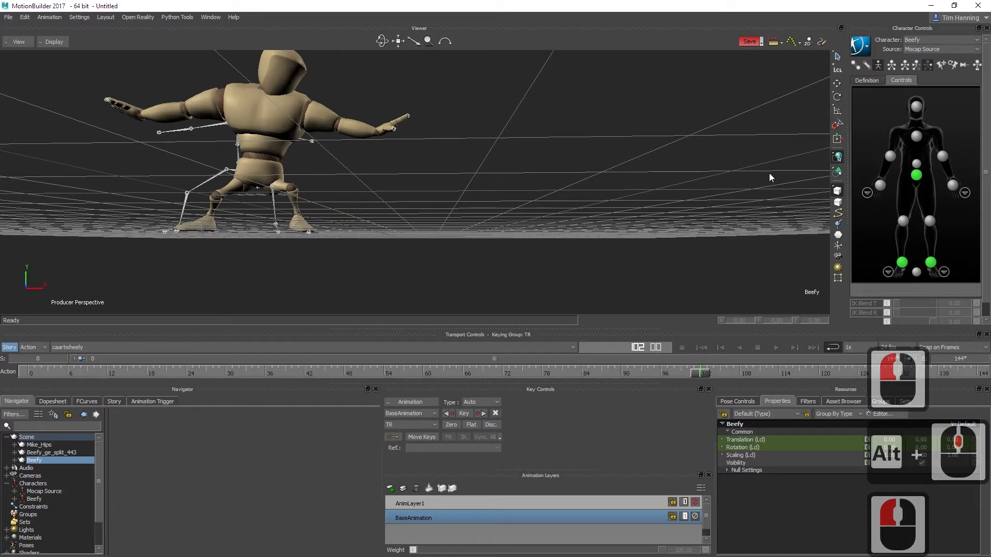
click(881, 185)
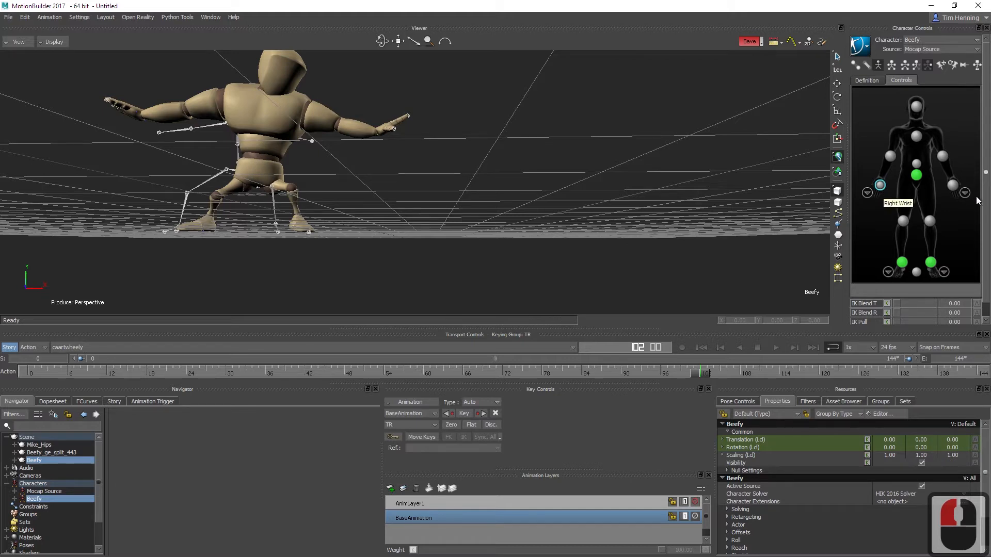
click(953, 186)
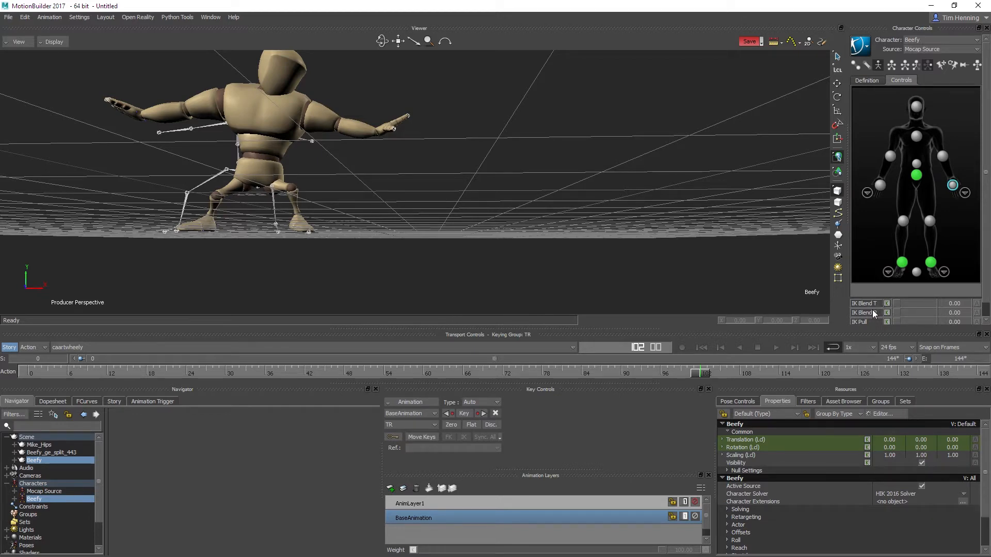
scroll(887, 315, down, 2)
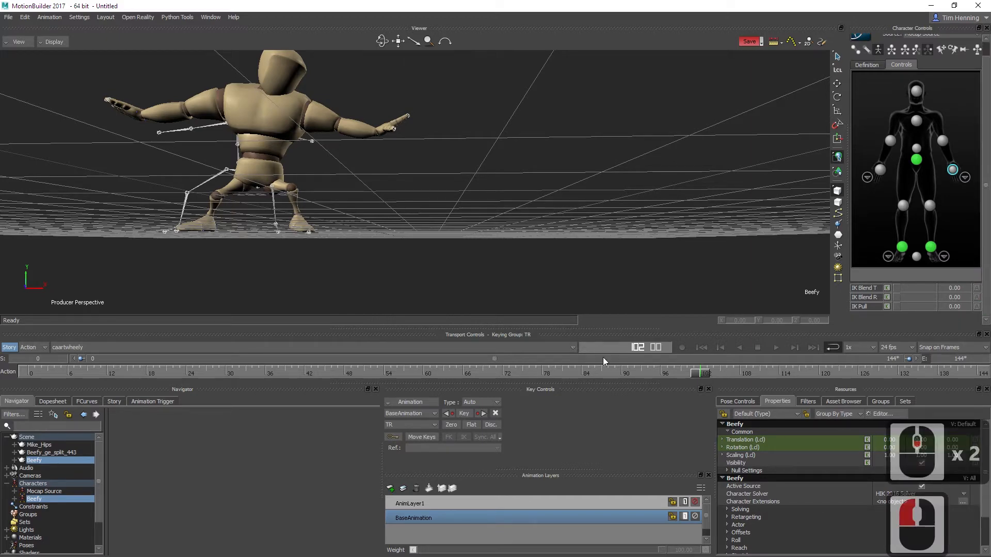
click(887, 288)
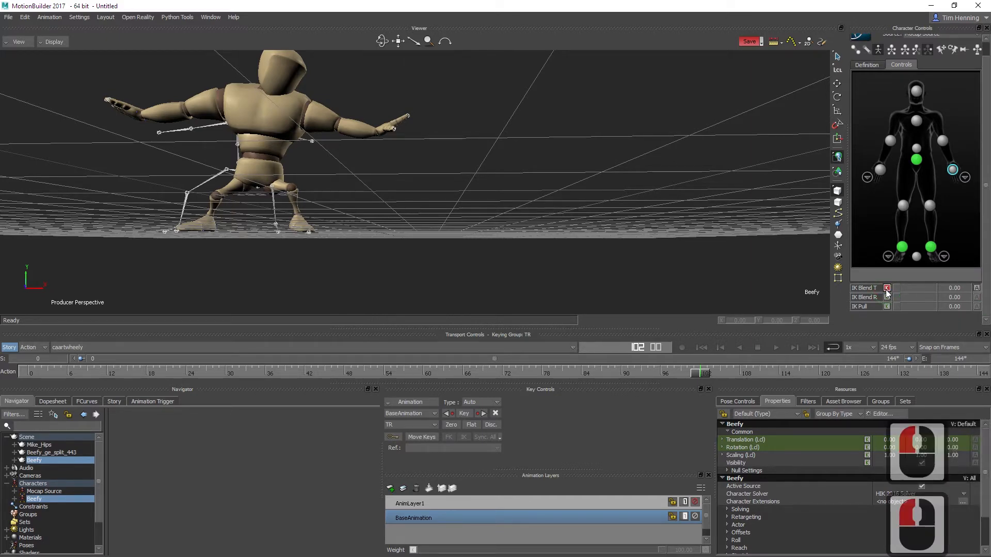
click(887, 298)
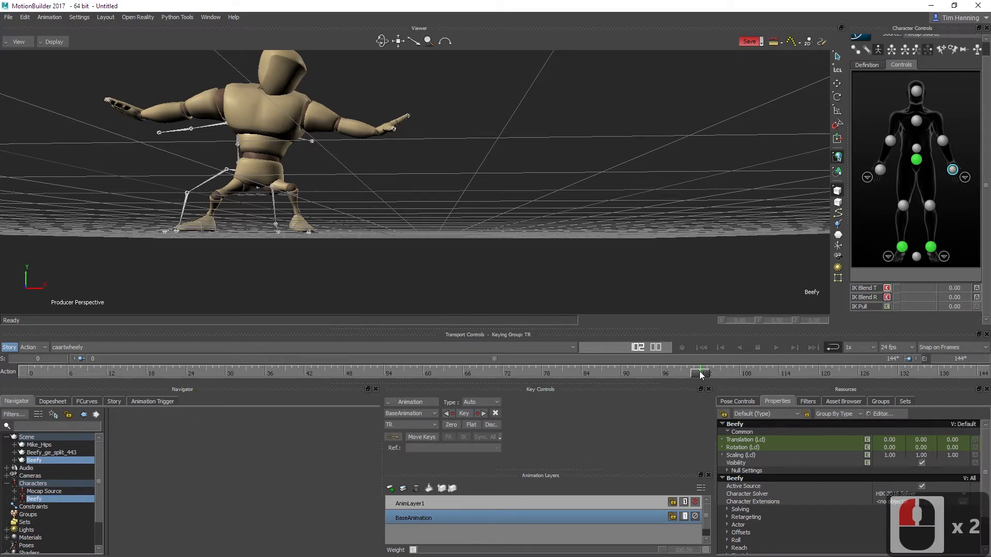
Step: At frame 110, set the left wrist's IK Blend T and IK Blend R to 100 and key both
drag(701, 375, 753, 375)
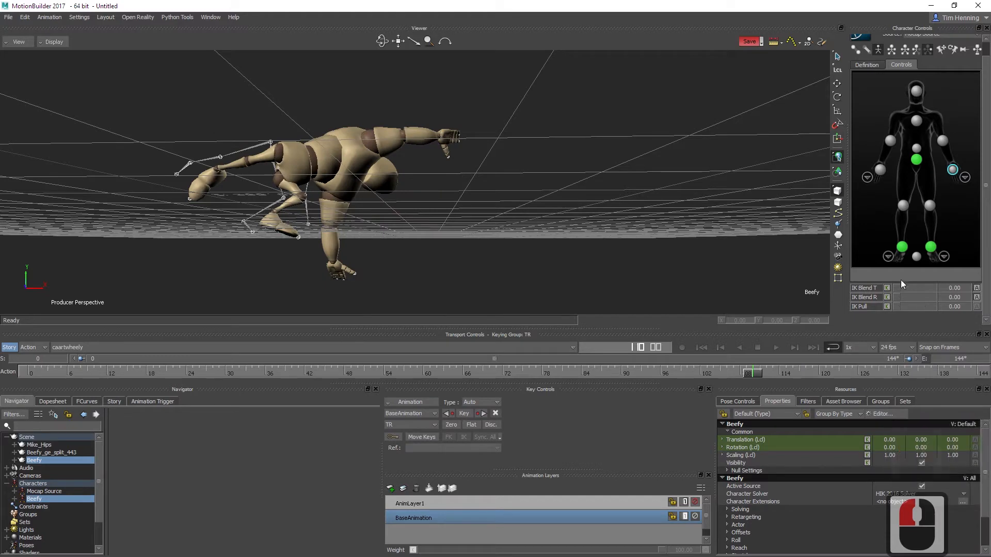
click(937, 288)
click(903, 297)
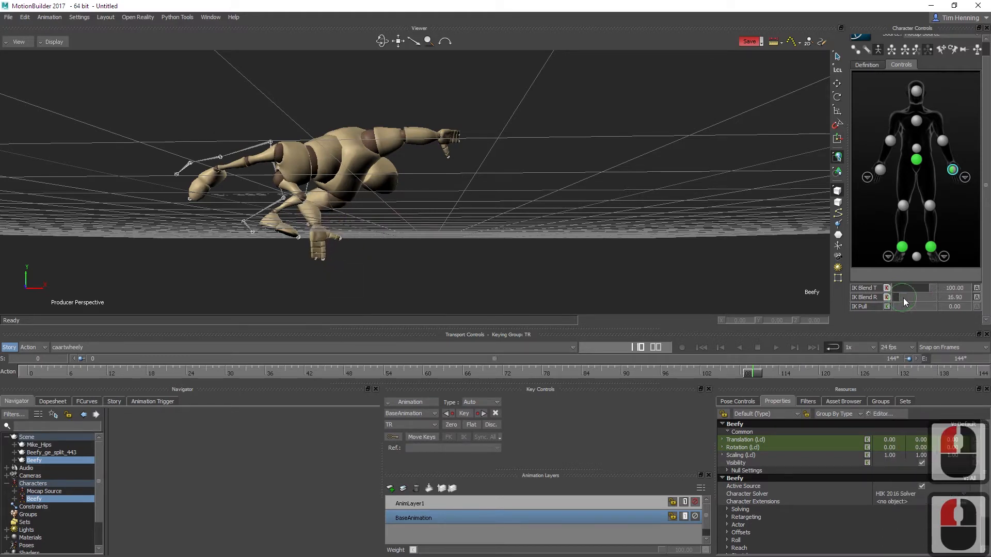
drag(904, 299, 972, 303)
click(887, 289)
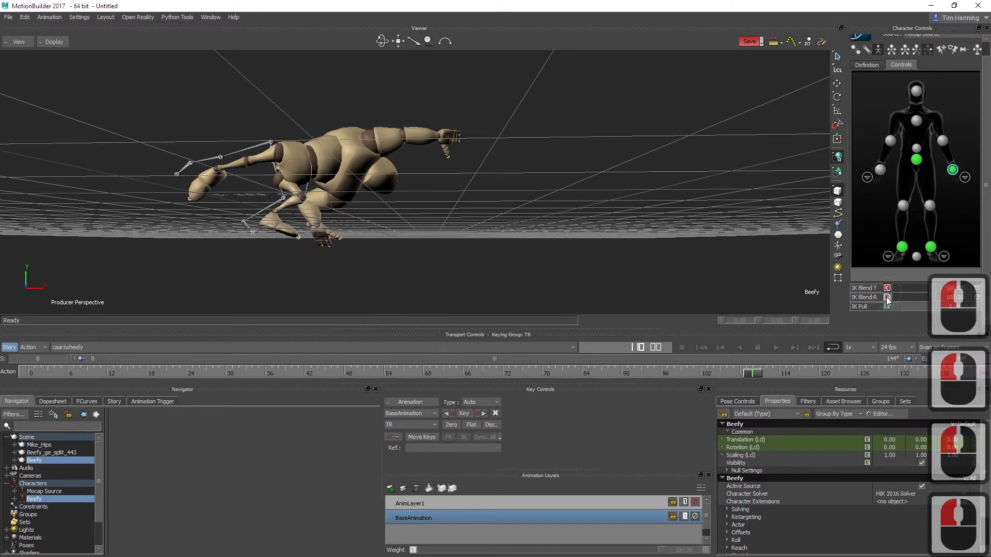
click(887, 298)
Step: Advance the animation to frame 123 and turn off the visibility of the Beefy and Beefy_ge_split_443 scene nodes
drag(754, 372, 797, 371)
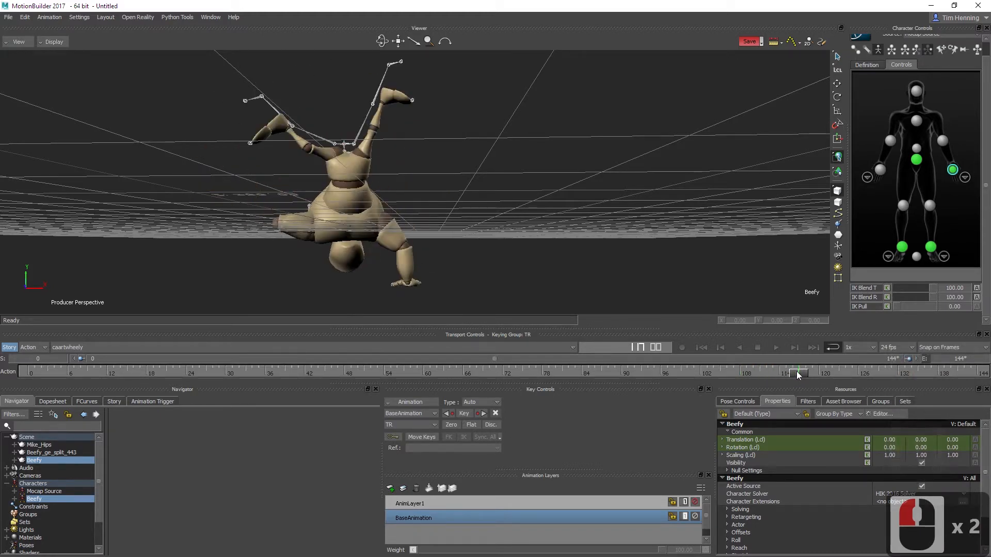
ctrl+shift+drag(416, 226, 534, 241)
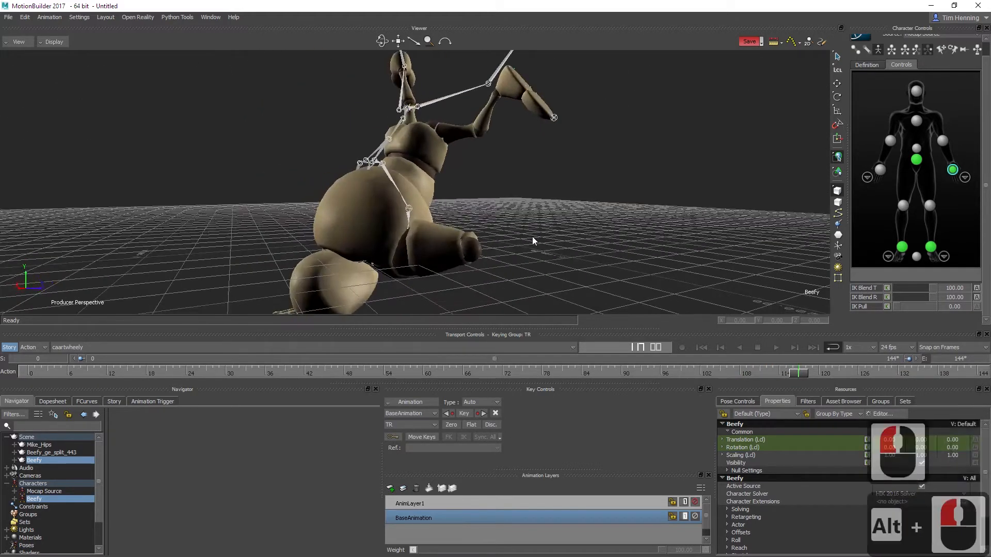
alt+middle_drag(532, 237, 543, 227)
click(798, 376)
drag(799, 378, 838, 373)
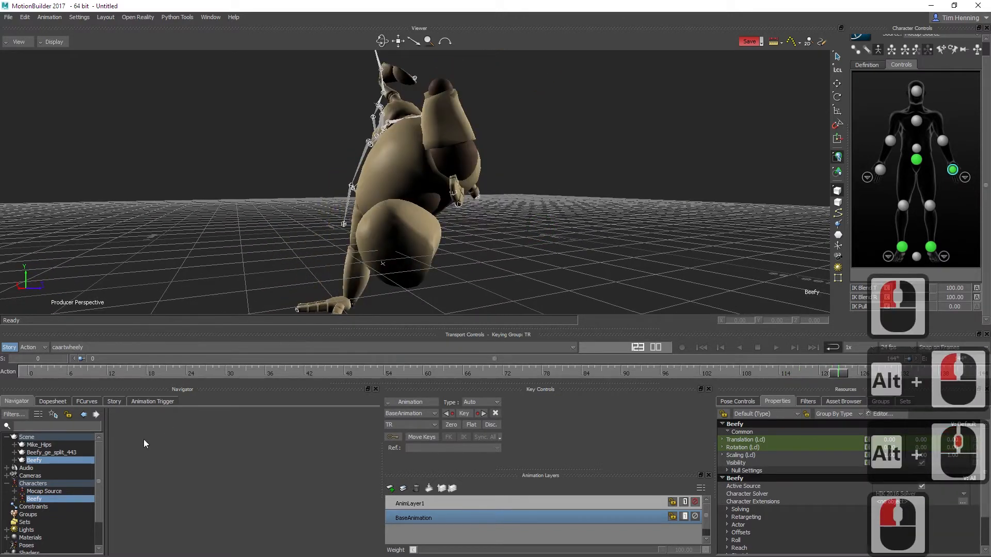
click(70, 461)
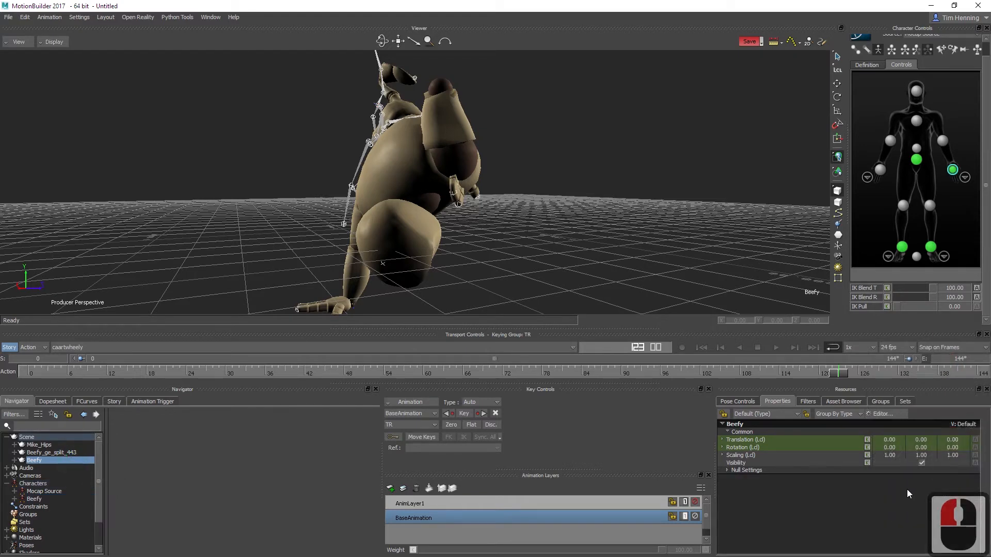
click(922, 463)
alt+middle_drag(439, 207, 459, 214)
mouse_move(458, 212)
alt+mouse_down()
mouse_move(486, 216)
mouse_move(461, 219)
alt+mouse_up()
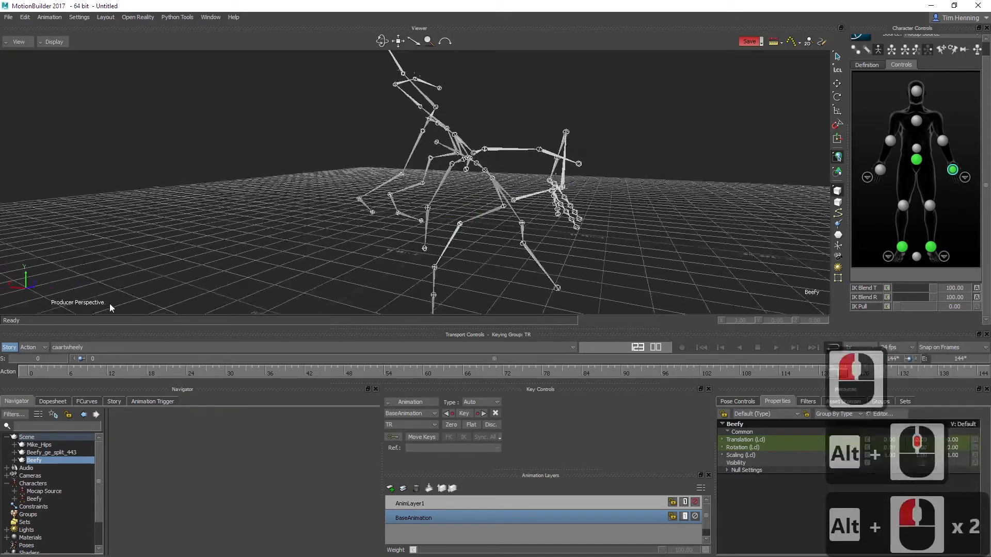
click(64, 460)
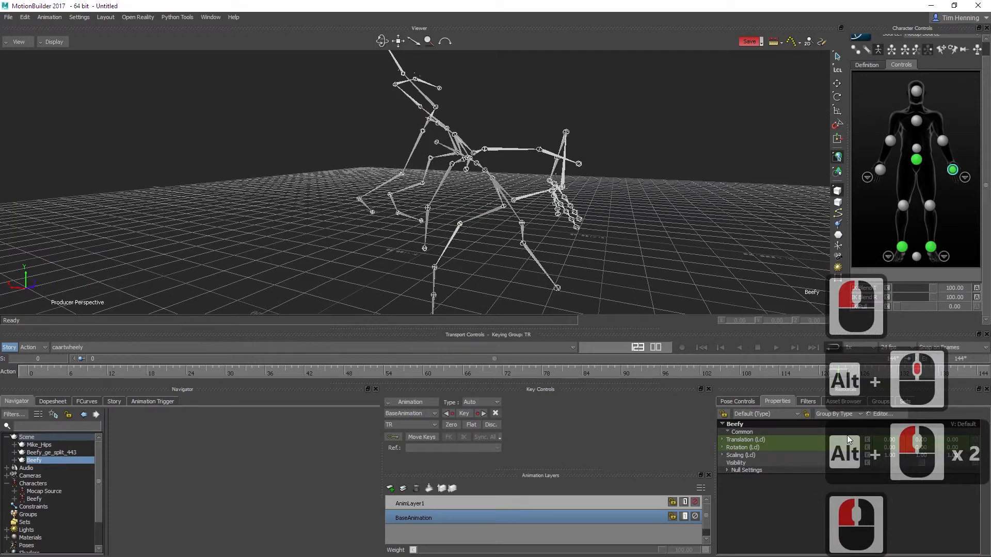
click(46, 453)
click(922, 463)
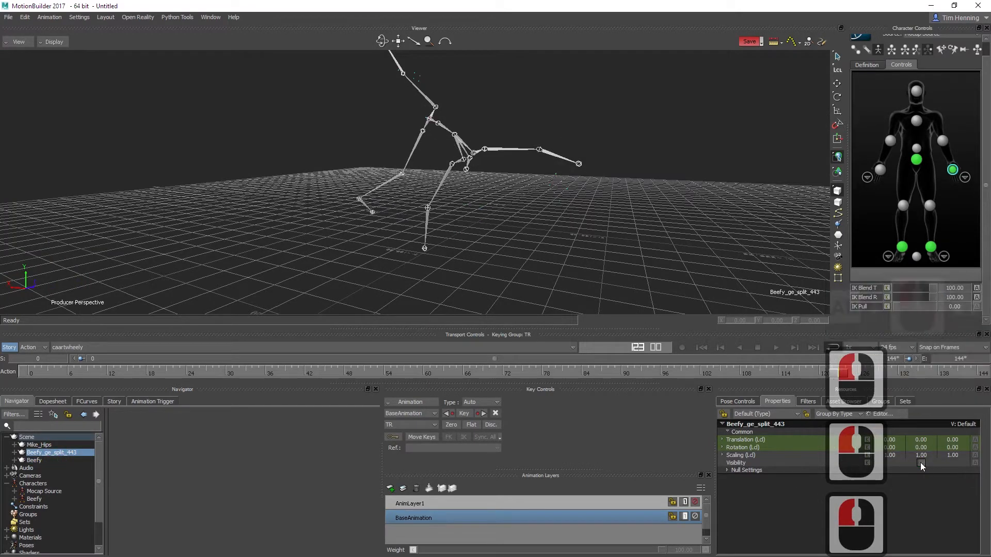
Step: At frame 119, key the left wrist's IK Blend T and IK Blend R at 100
drag(847, 374, 818, 377)
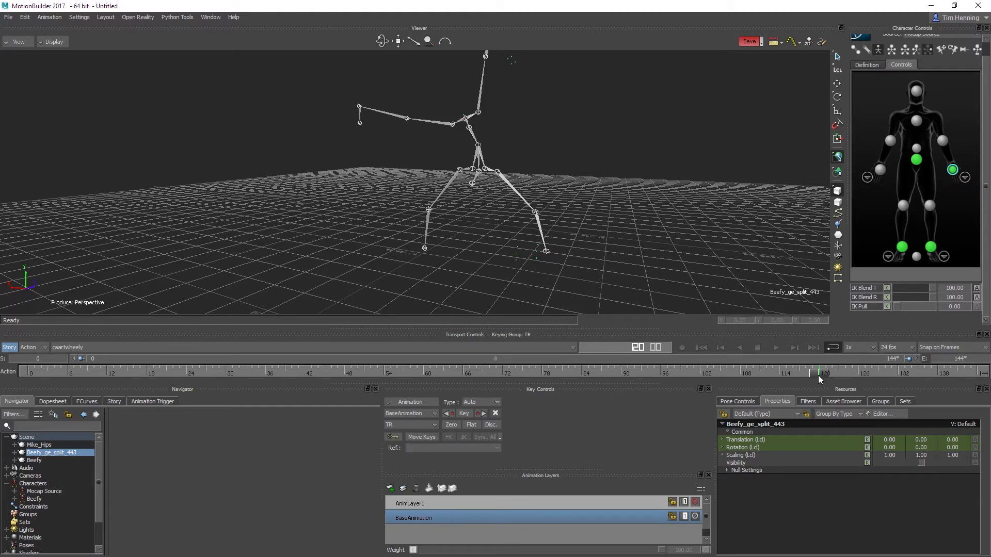
click(818, 376)
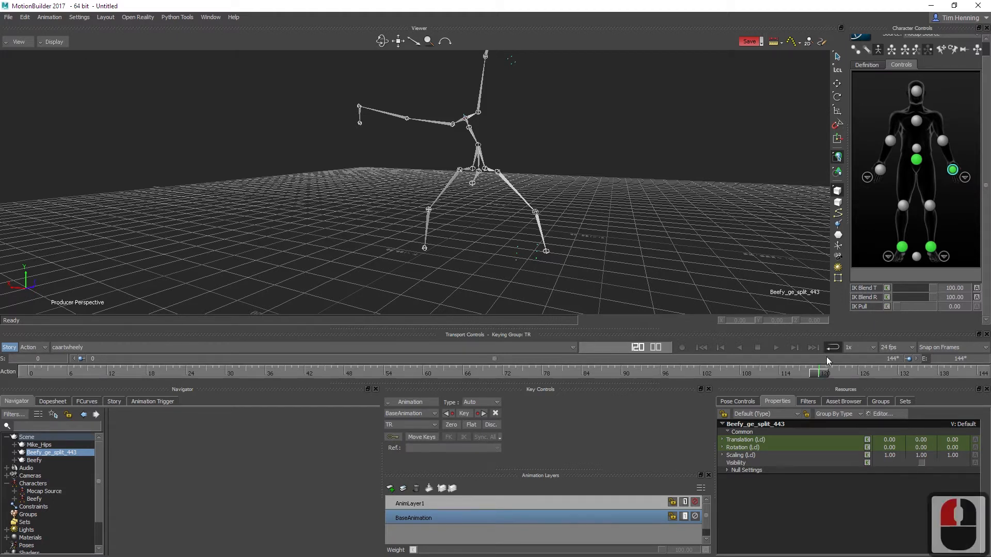
click(812, 378)
click(812, 378)
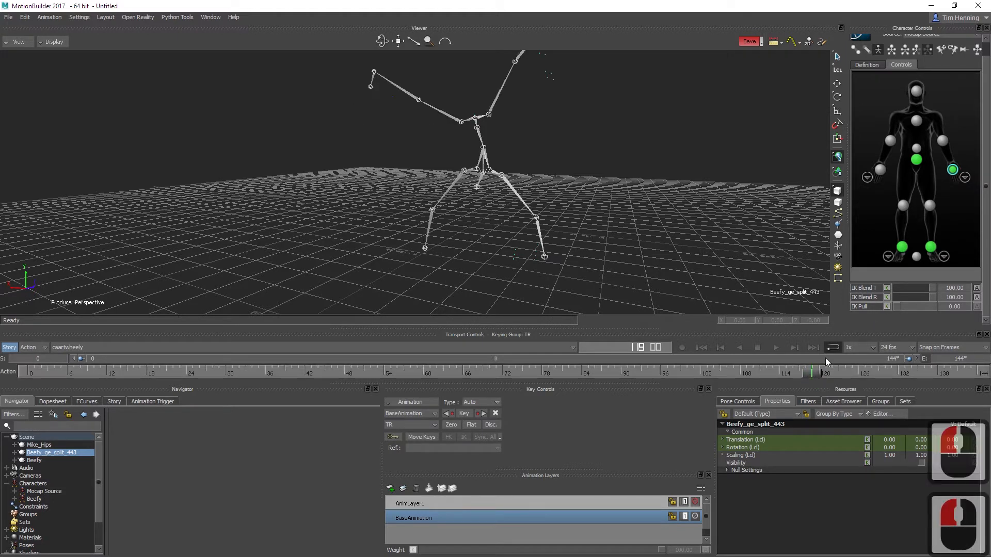
click(887, 288)
click(887, 298)
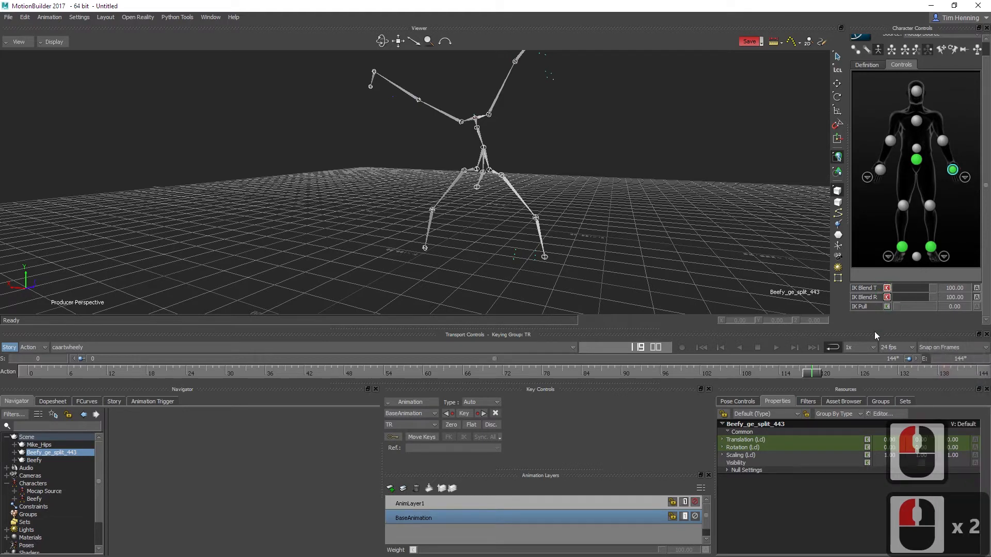
Step: At frame 124, set the left wrist's IK Blend T and IK Blend R to 0 and key both
drag(813, 379, 847, 378)
click(846, 378)
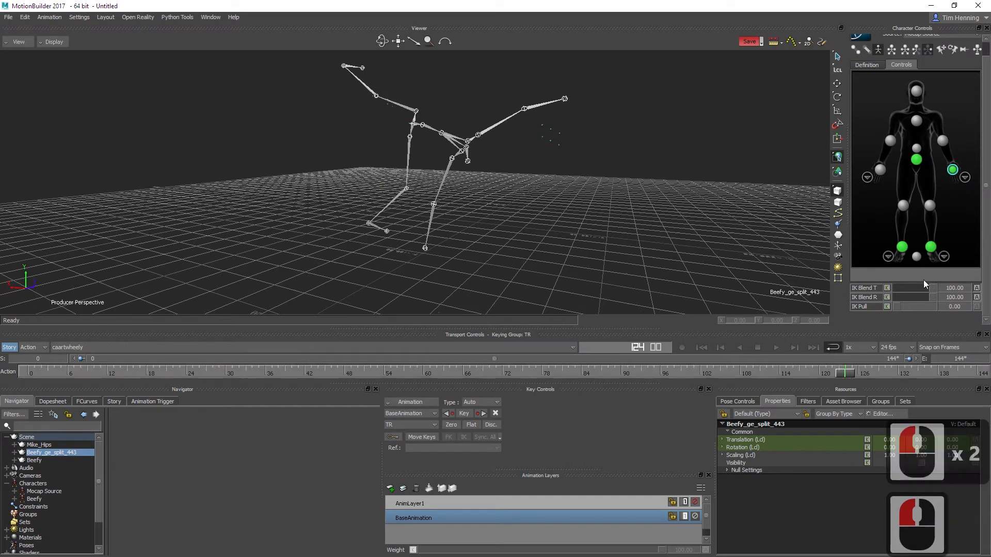
drag(929, 290, 892, 298)
click(887, 289)
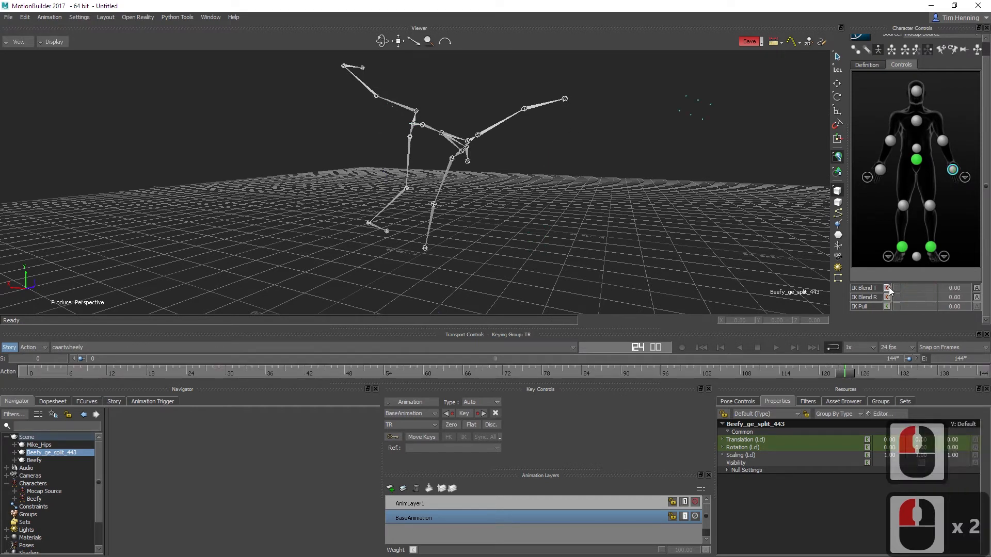
click(886, 299)
Step: Turn the visibility of Beefy_ge_split_443 and Beefy back on
click(922, 464)
click(45, 461)
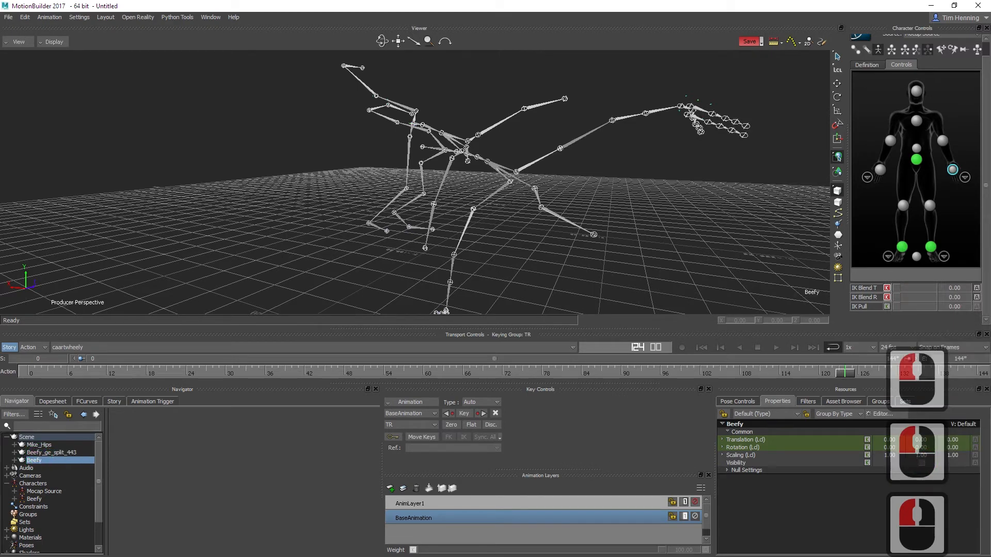
click(922, 463)
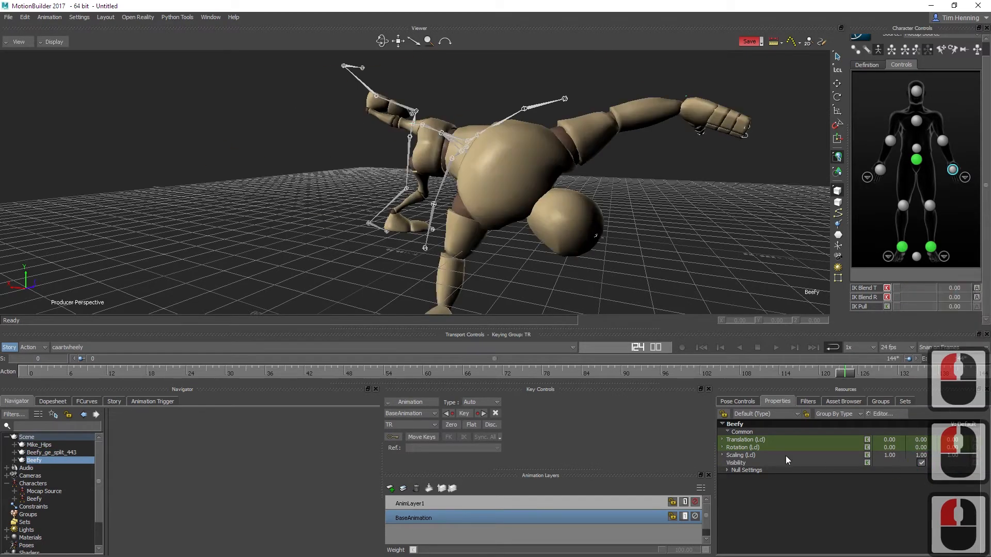
Step: Scrub the animation back from frame 124 to frame 103 and examine Beefy's pose from the front
drag(845, 373, 706, 368)
alt+right_drag(622, 245, 542, 232)
alt+middle_drag(542, 232, 539, 242)
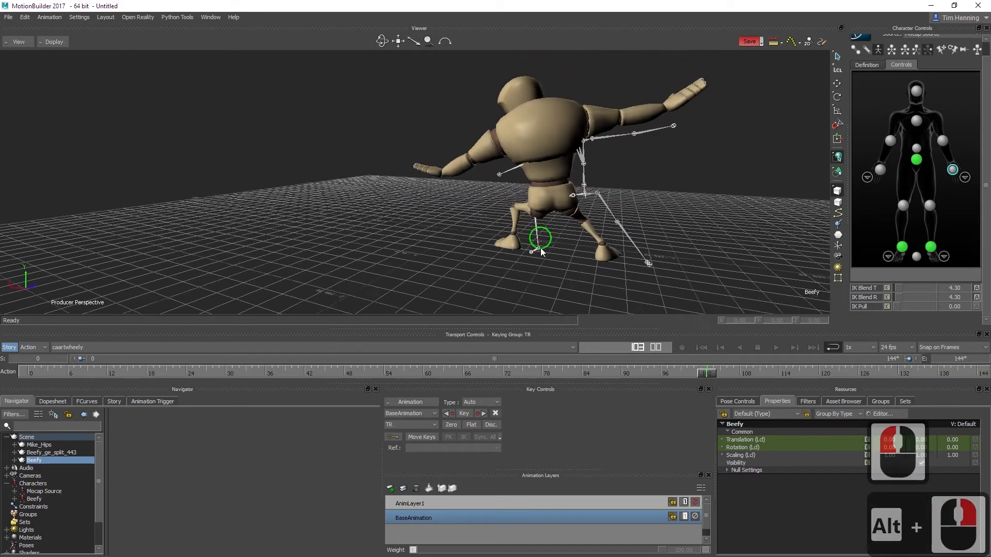
alt+drag(539, 243, 664, 250)
alt+middle_drag(444, 218, 525, 222)
alt+right_drag(525, 222, 525, 225)
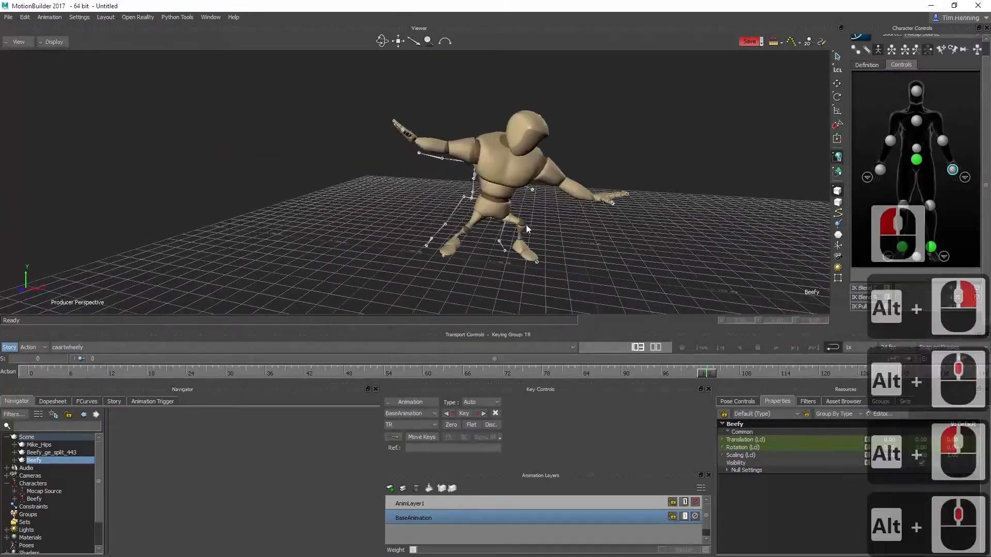
alt+middle_drag(525, 225, 477, 220)
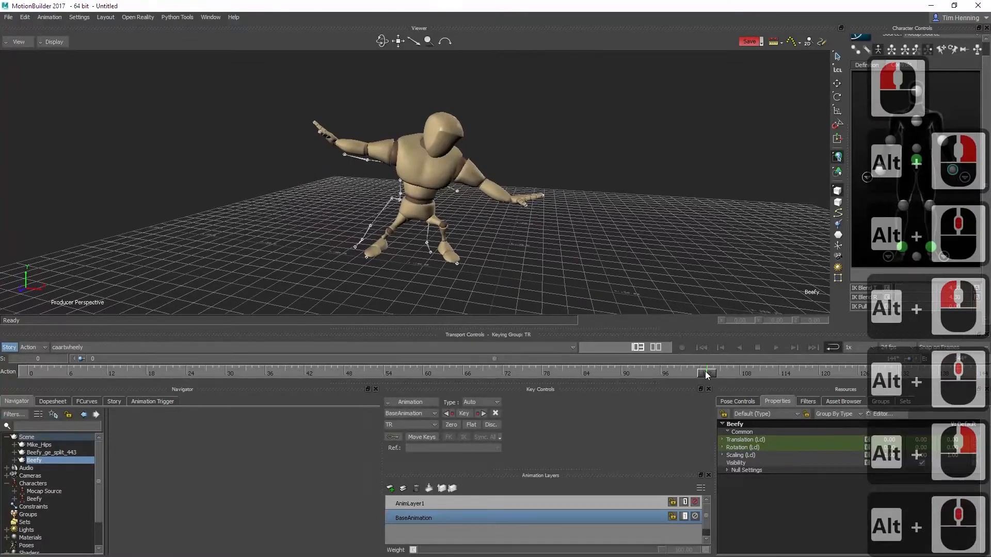
Step: Advance the animation to frame 113 and show Beefy in X-Ray display so the skeleton can be seen through the mesh
drag(712, 374, 772, 377)
alt+drag(369, 225, 516, 227)
alt+middle_drag(517, 227, 428, 230)
key(ctrl+a)
key(ctrl+a)
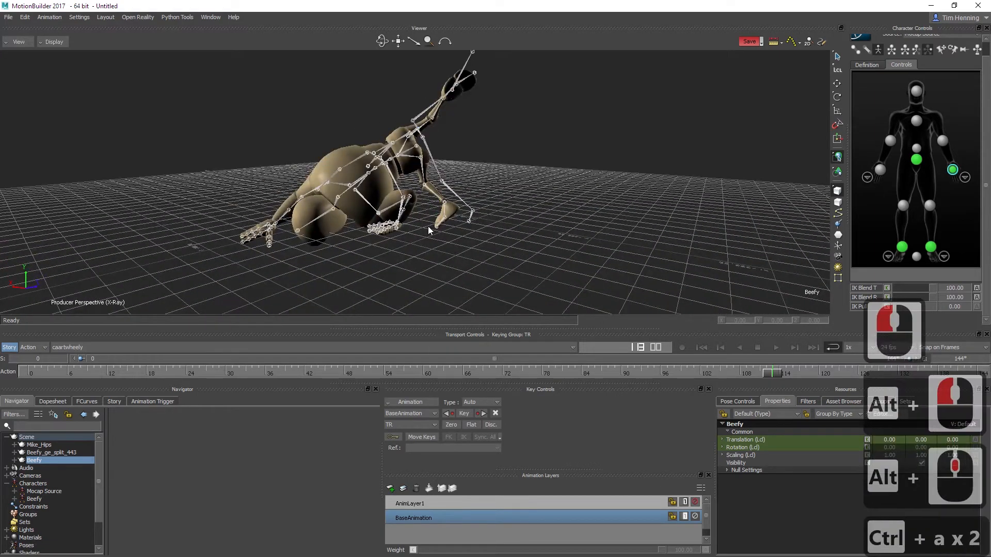
mouse_move(411, 211)
alt+mouse_down()
mouse_move(436, 229)
mouse_move(455, 222)
mouse_move(411, 230)
alt+mouse_up()
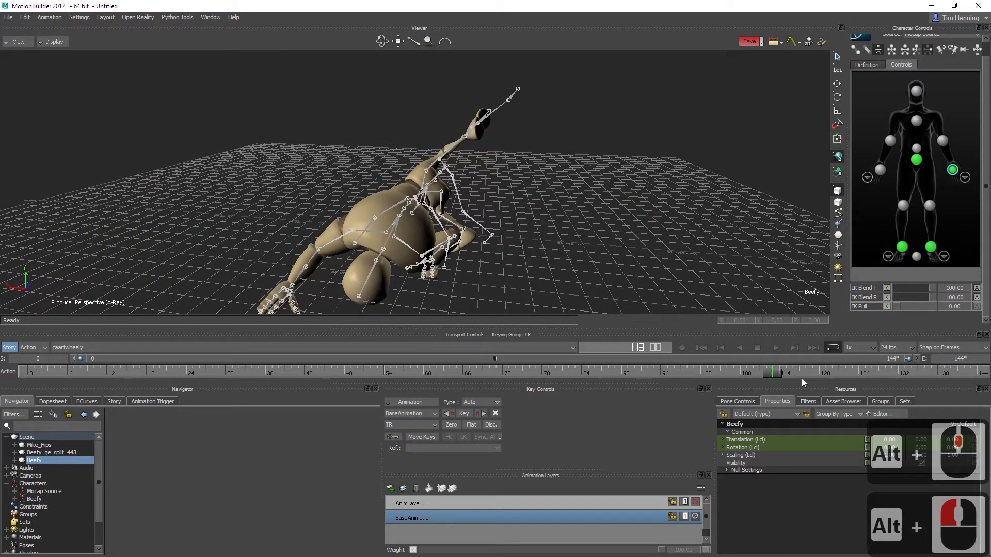
Step: Select the right wrist effector and key its IK Blend T and IK Blend R at 0 on frame 105
click(880, 170)
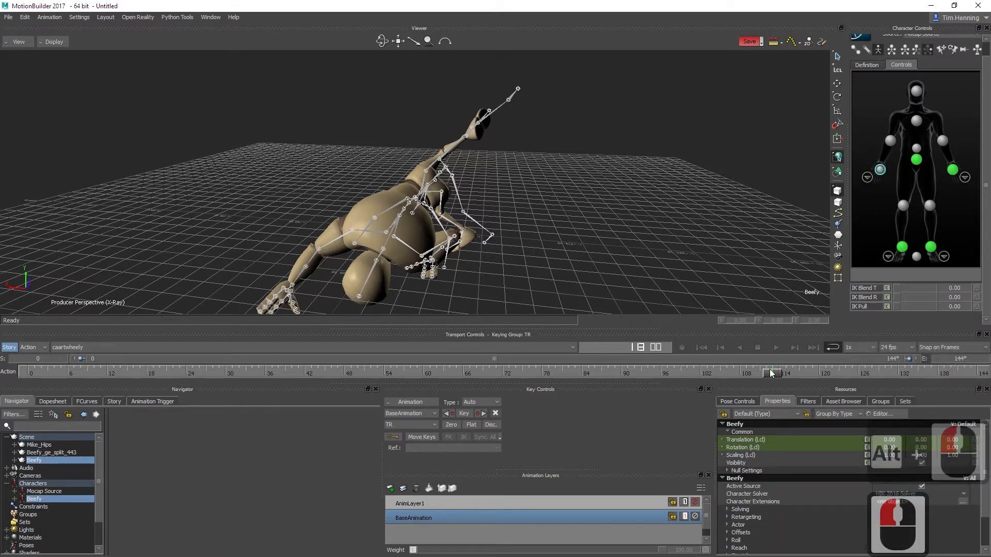
mouse_move(774, 373)
mouse_down()
mouse_move(803, 373)
mouse_move(782, 375)
mouse_up()
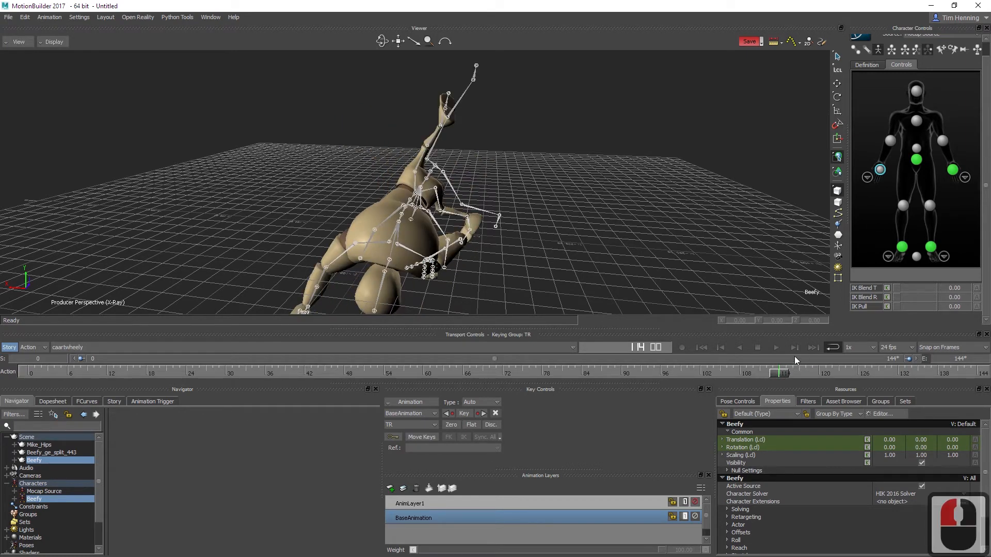
click(794, 373)
mouse_move(776, 376)
mouse_down()
mouse_move(794, 374)
mouse_move(775, 377)
mouse_up()
drag(780, 377, 722, 376)
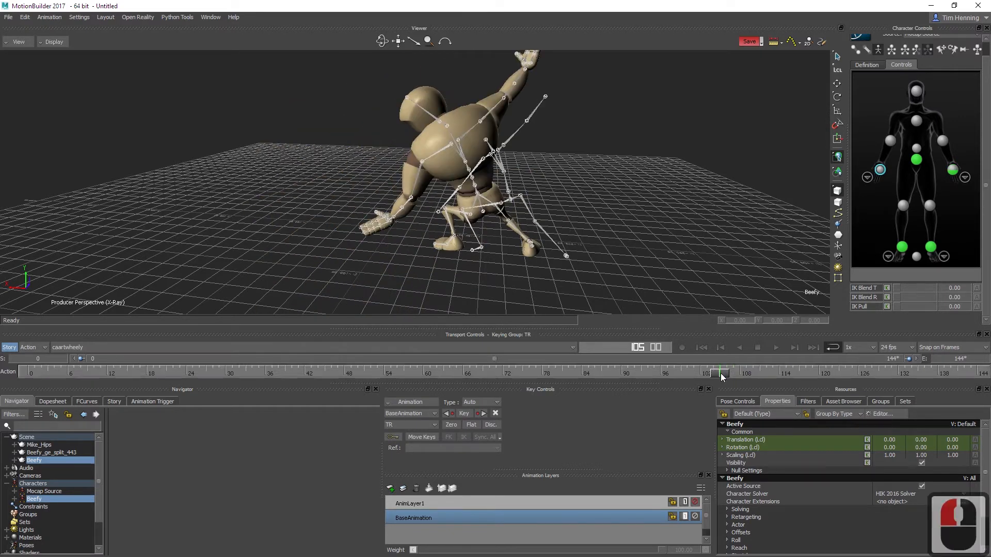
click(888, 289)
click(888, 297)
Step: At frame 116, set the right wrist's IK Blend T and IK Blend R to 100 and key both
drag(712, 375, 790, 371)
click(890, 287)
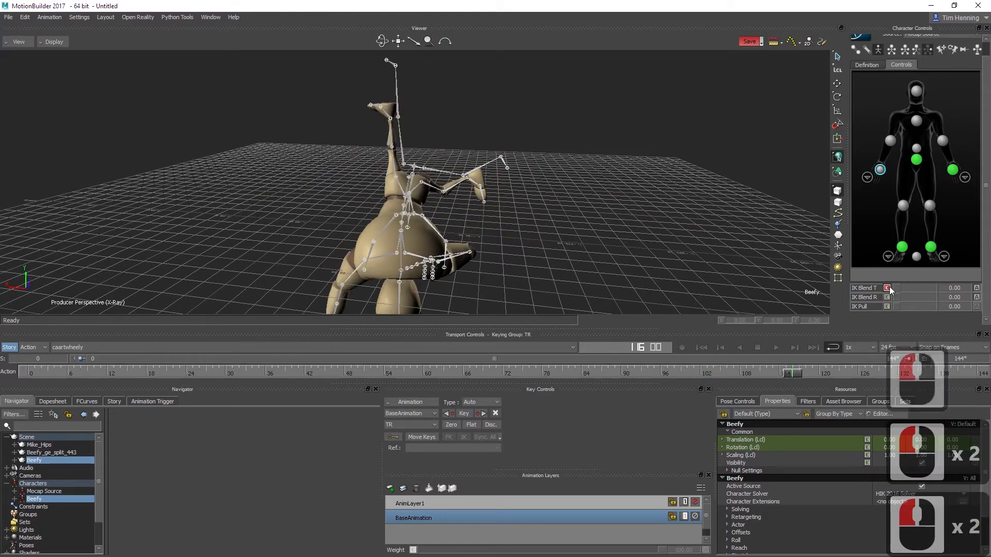
click(889, 289)
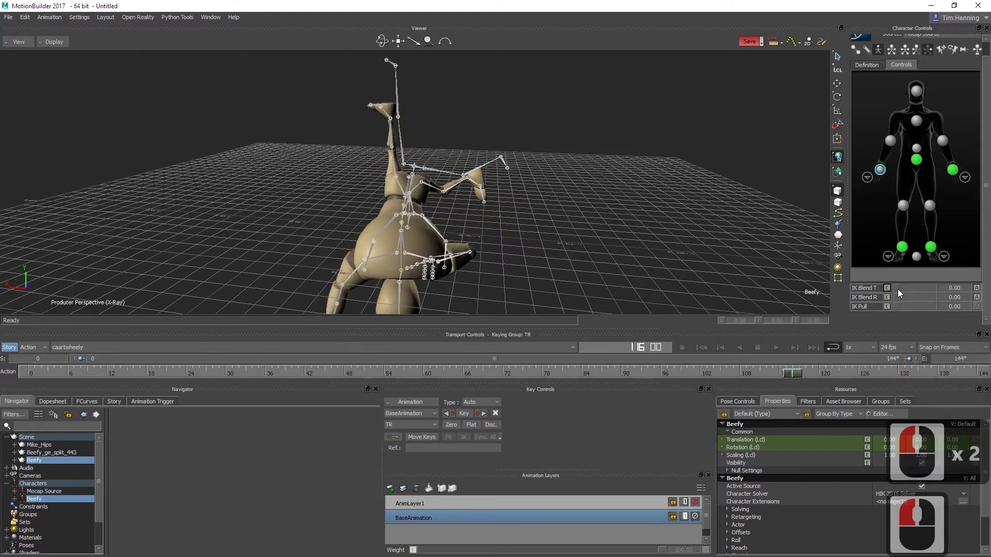
drag(897, 289, 952, 299)
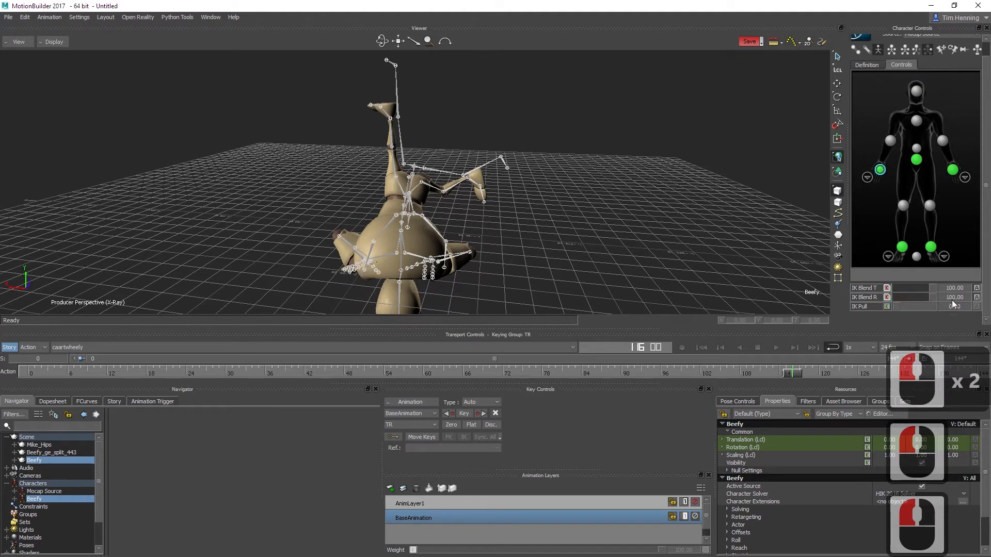
click(888, 287)
click(888, 297)
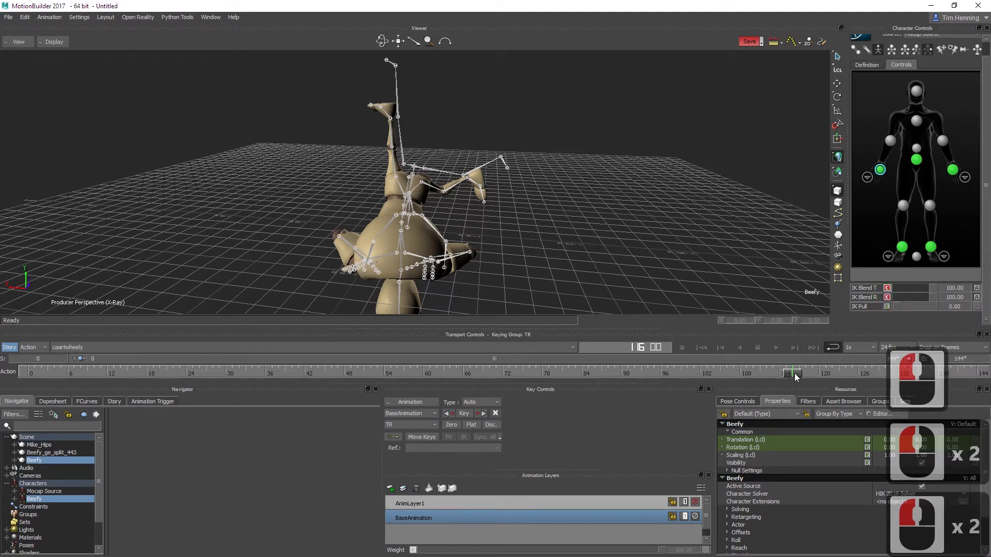
Step: At frame 126, key the right wrist's IK Blend T and IK Blend R at 100
drag(796, 377, 859, 370)
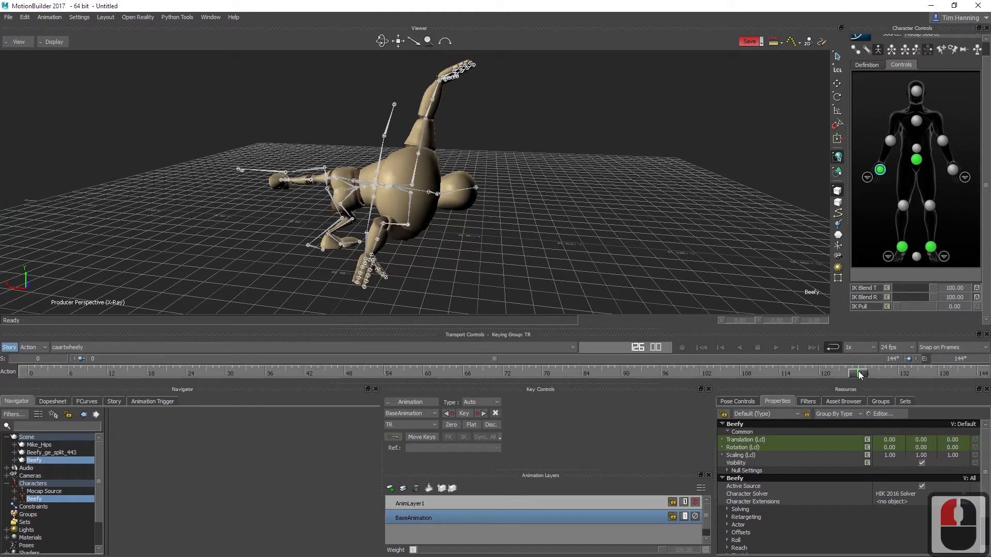
click(888, 289)
click(887, 298)
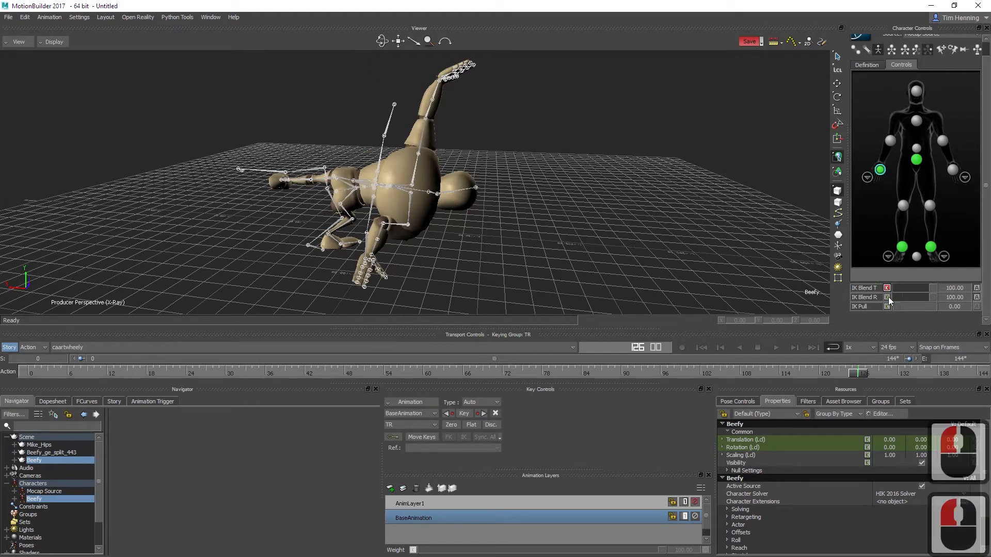
Step: At frame 134, set the right wrist's IK Blend T and IK Blend R to 0 and key both
click(912, 377)
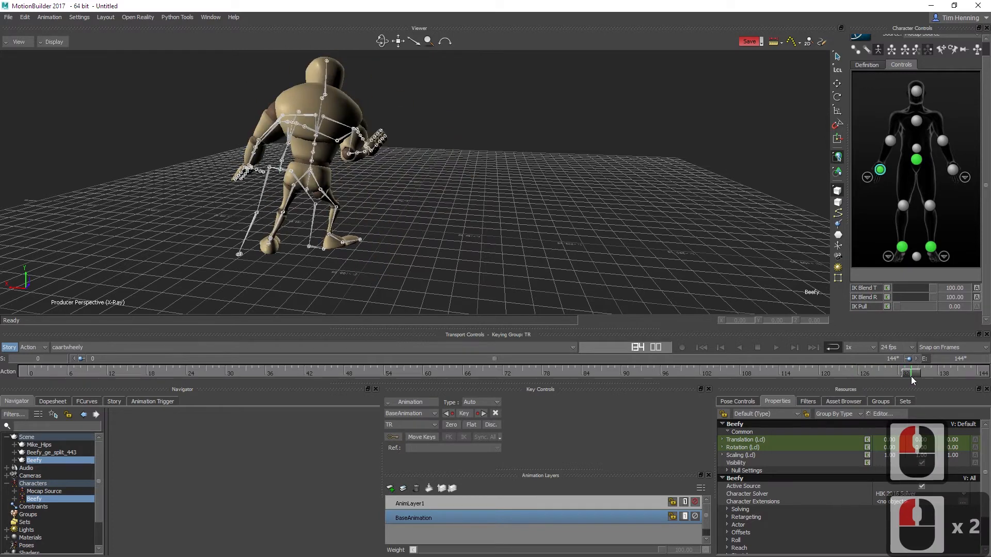
double_click(931, 287)
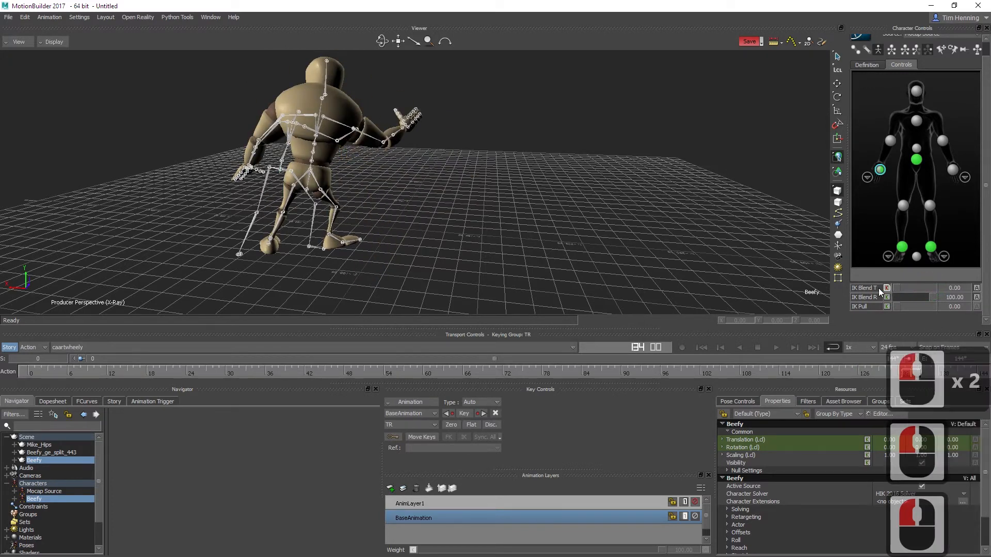
drag(898, 298, 891, 304)
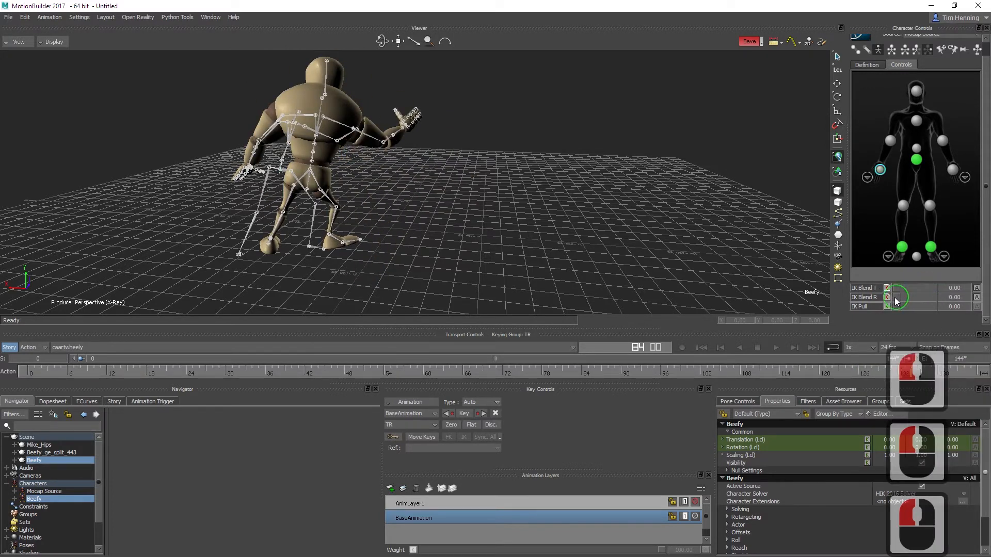
click(889, 298)
click(887, 288)
Step: Select the chest effector and key its IK Blend T, IK Blend R and IK Pull at 0 on frame 107
drag(906, 374, 799, 356)
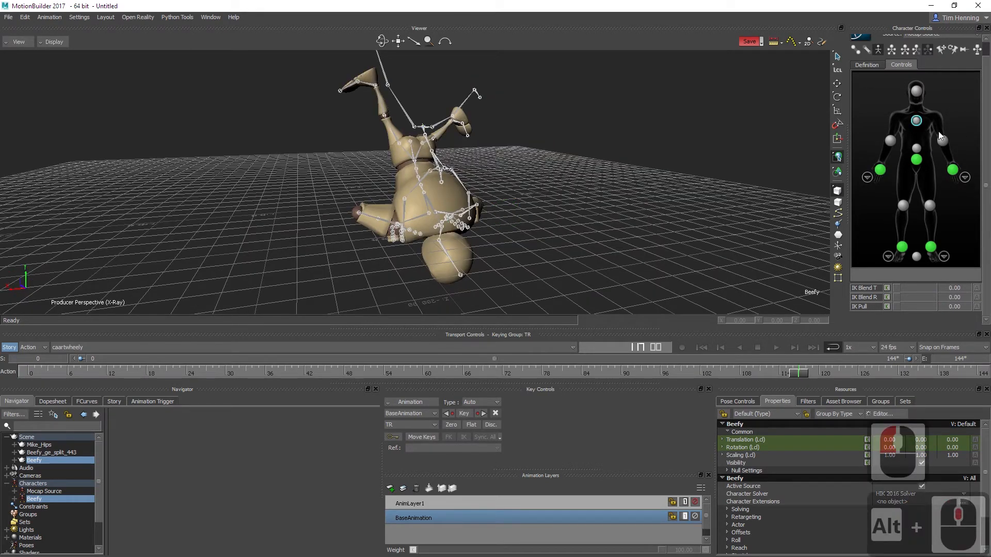
alt+drag(451, 223, 382, 221)
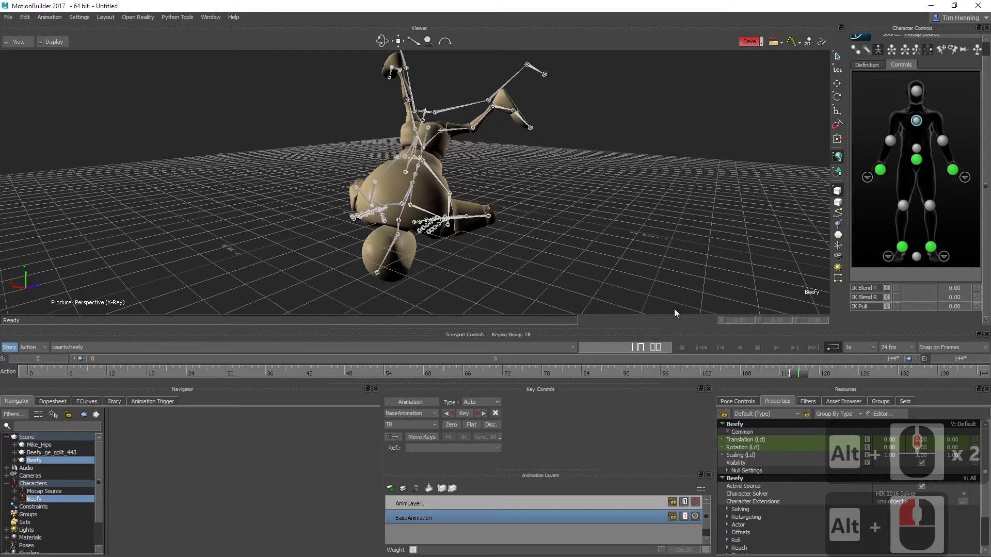
drag(794, 376, 733, 372)
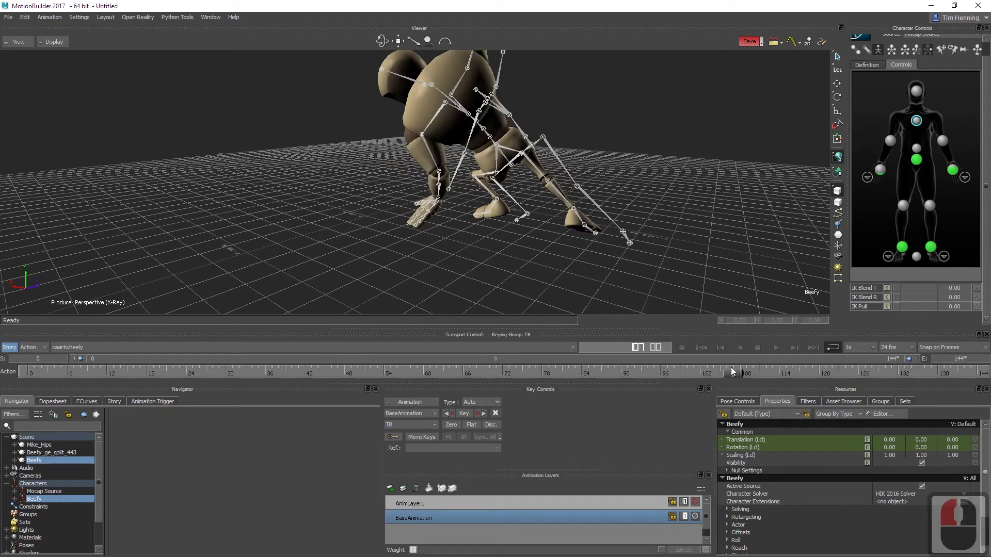
click(887, 288)
click(887, 298)
click(887, 306)
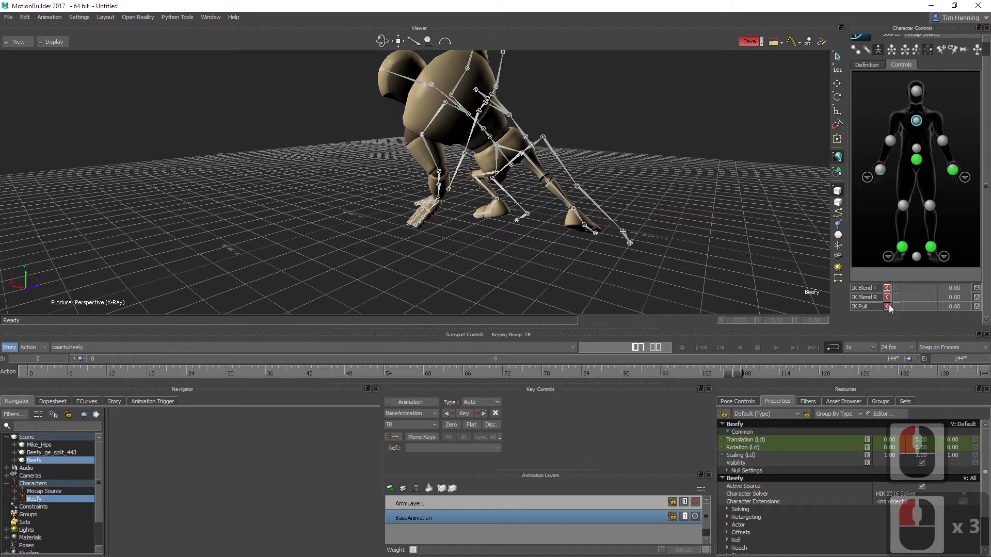
Step: At frame 114, set the chest effector's IK Blend T, IK Blend R and IK Pull to 100 and key all three
click(735, 374)
drag(735, 374, 783, 374)
alt+drag(472, 237, 513, 233)
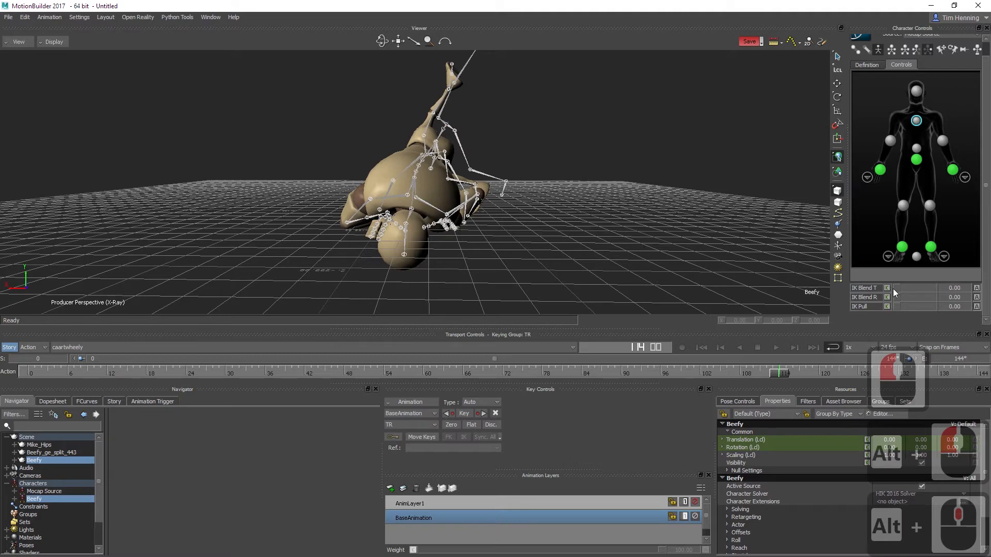
drag(893, 289, 916, 298)
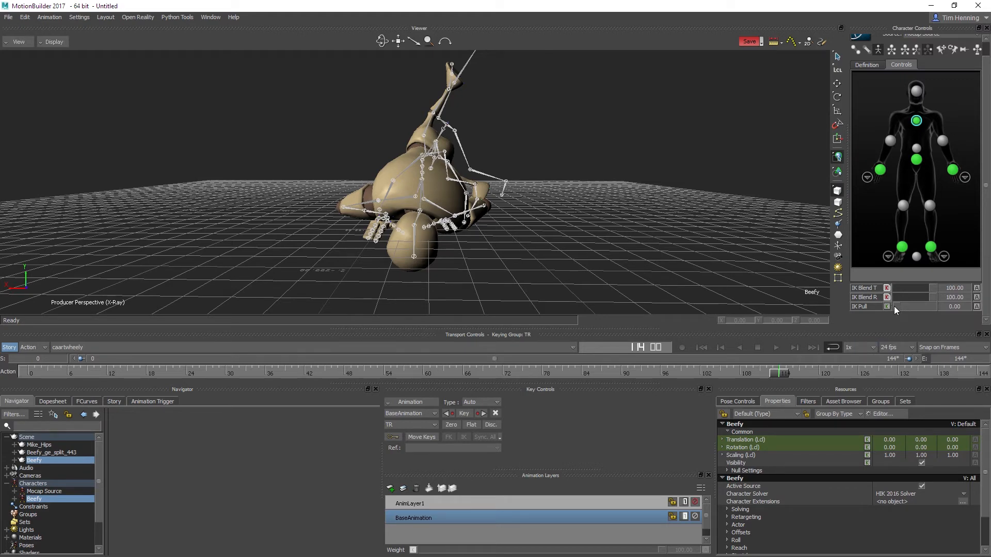
drag(897, 306, 954, 312)
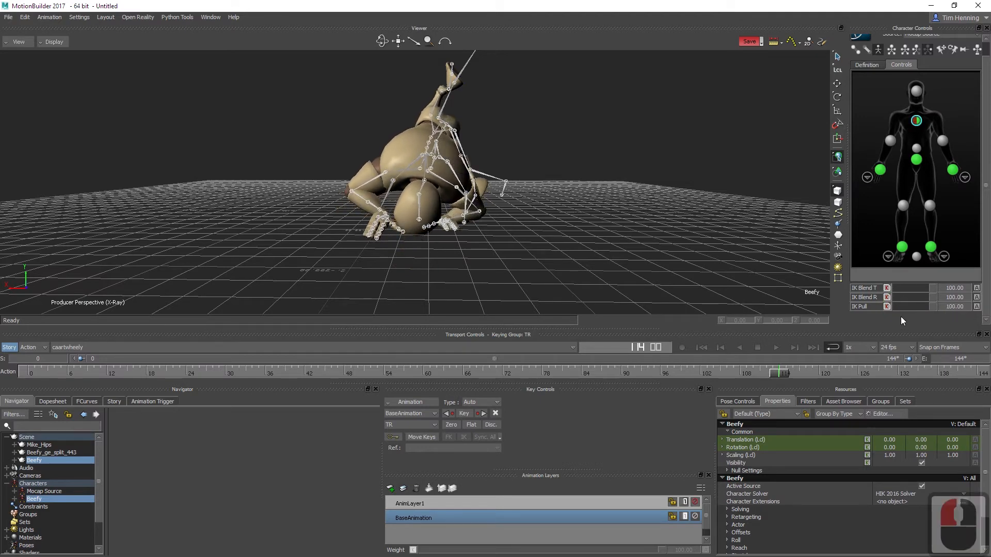
click(887, 307)
click(887, 298)
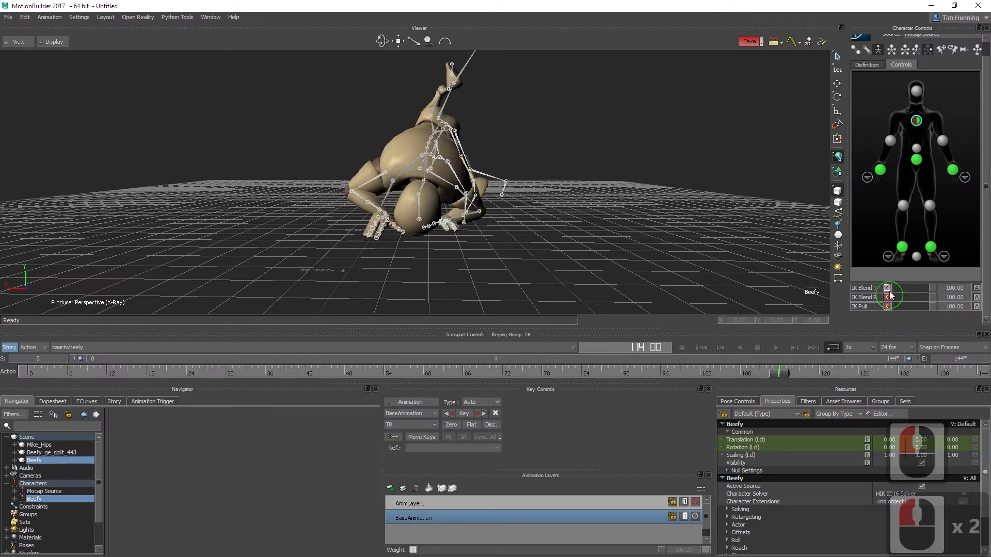
click(888, 289)
Step: At frame 124, key the chest effector's IK Blend T, IK Blend R and IK Pull at 100
mouse_move(782, 376)
mouse_down()
mouse_move(717, 370)
mouse_move(875, 386)
mouse_move(838, 380)
mouse_move(846, 380)
mouse_up()
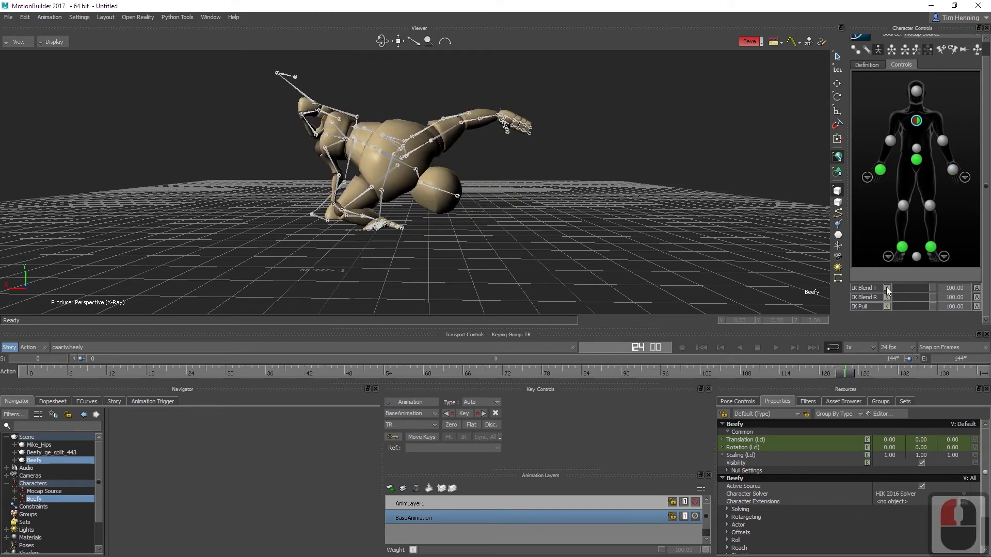
click(887, 288)
click(887, 297)
click(887, 307)
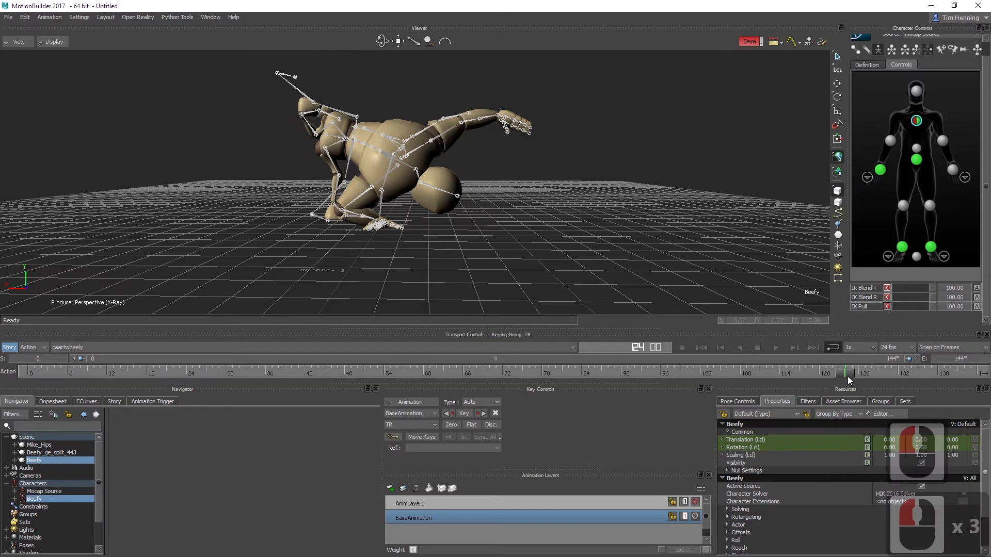
Step: At frame 130, set the chest effector's IK Blend T, IK Blend R and IK Pull to 0 and key them
drag(848, 372, 885, 374)
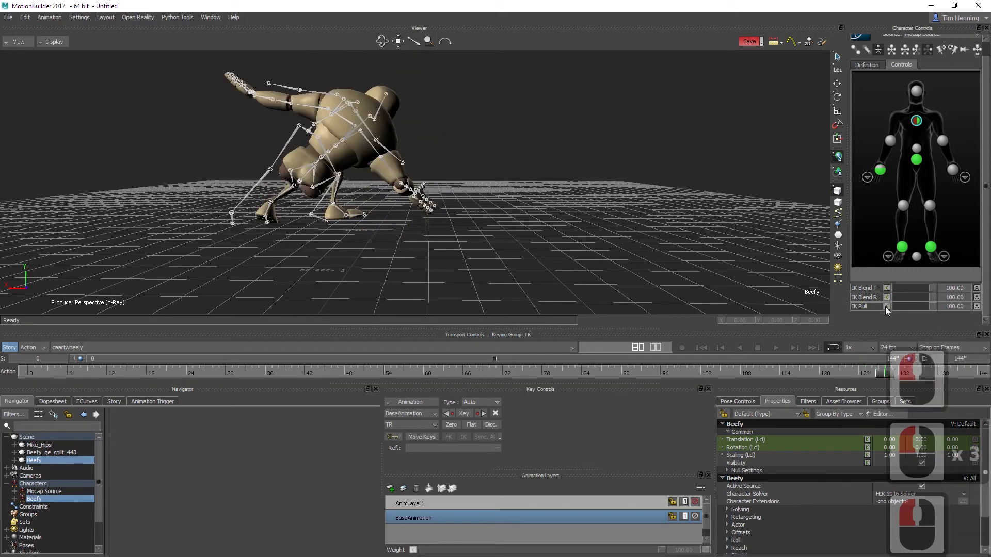
drag(940, 287, 894, 306)
click(887, 287)
click(886, 299)
click(886, 307)
click(888, 288)
click(888, 296)
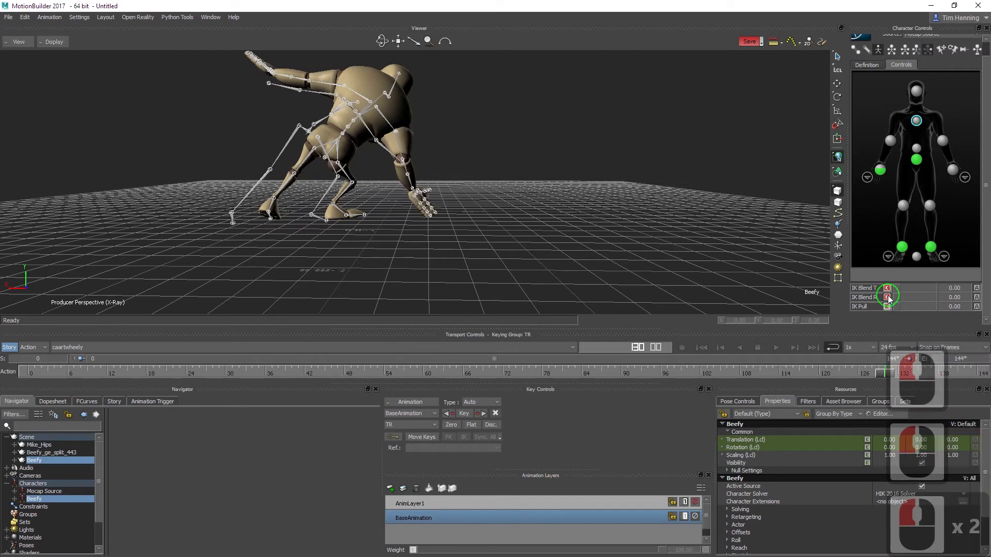
Step: Select the right ankle effector and key its IK Blend T and IK Blend R at 100 on frame 107
drag(885, 374, 278, 366)
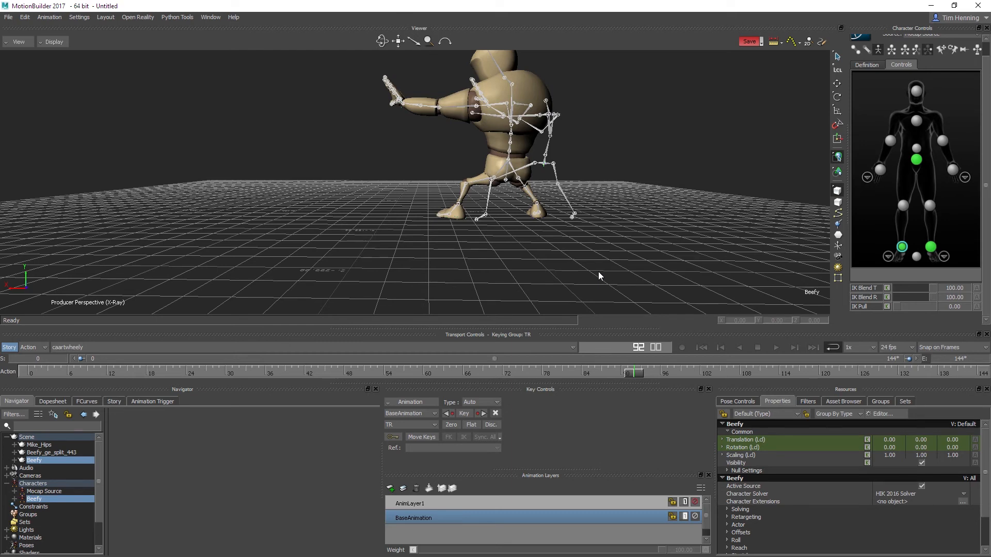
drag(635, 377, 730, 385)
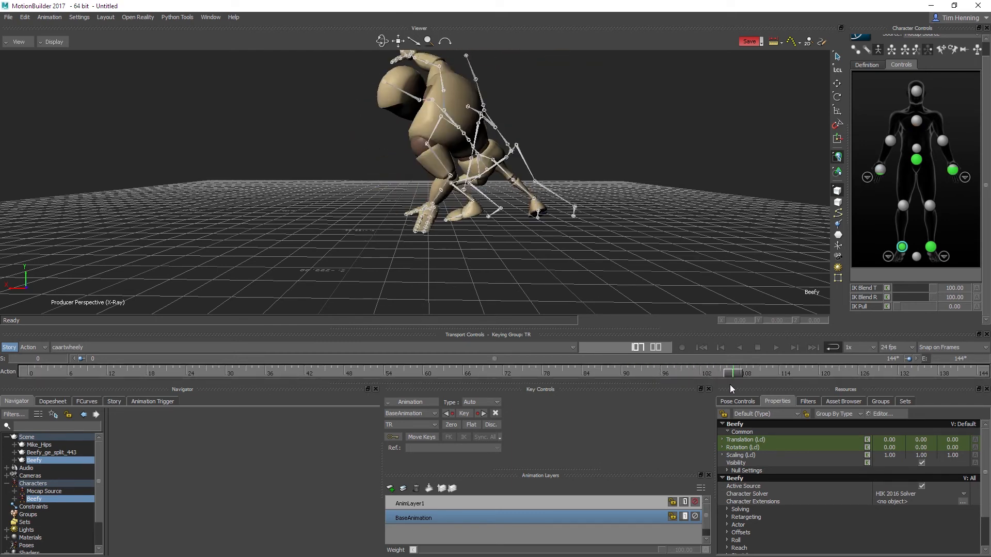
click(888, 289)
click(887, 298)
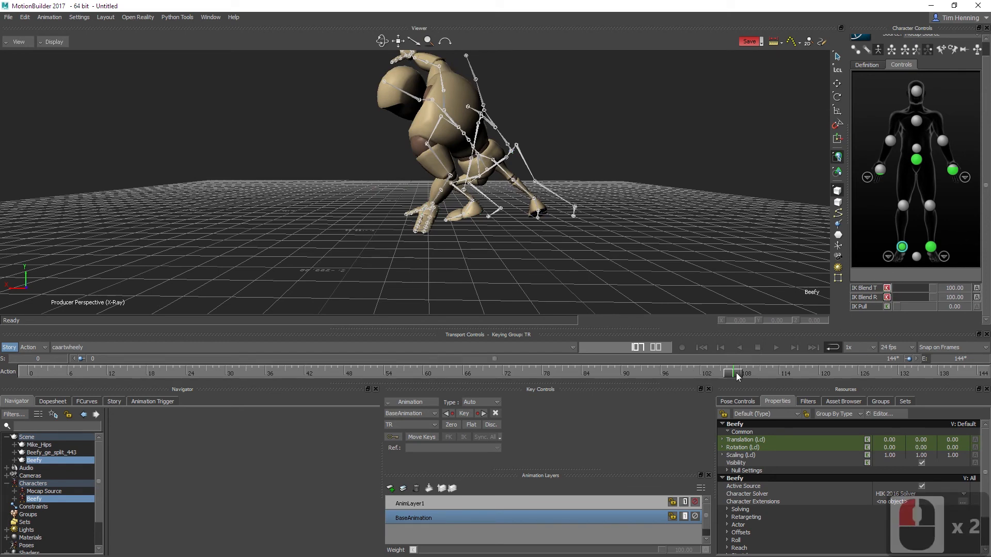
Step: Move to frame 112 and select the right ankle's IK Blend T and IK Blend R properties so their keys show on the timeline
drag(736, 373, 767, 377)
click(869, 288)
click(869, 298)
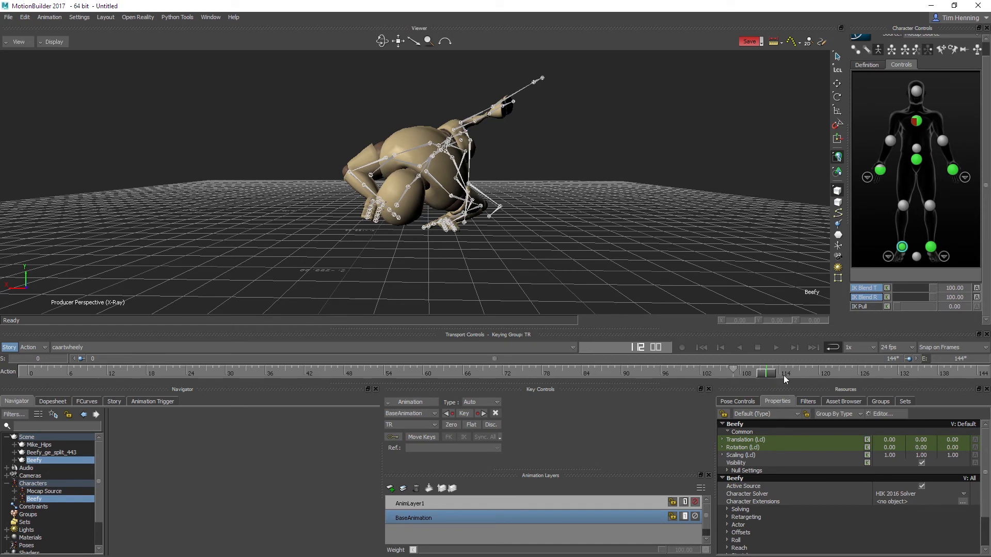
Step: Scrub through the cartwheel to frame 124 and key the right ankle's IK Blend T and IK Blend R at 100
mouse_move(784, 375)
mouse_down()
mouse_move(884, 375)
mouse_move(727, 378)
mouse_move(879, 385)
mouse_move(799, 381)
mouse_up()
alt+middle_drag(384, 98, 365, 179)
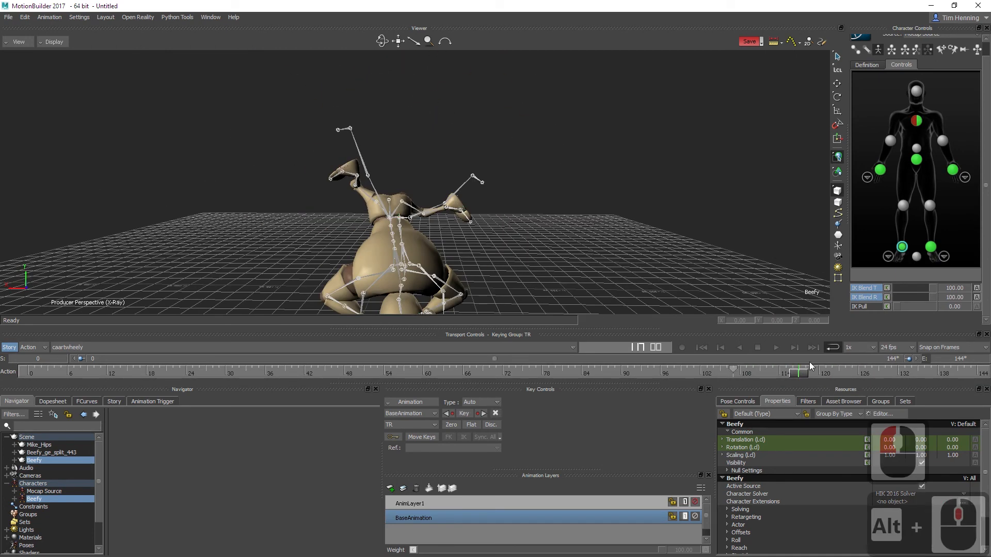
drag(800, 376, 857, 379)
alt+middle_drag(405, 259, 376, 173)
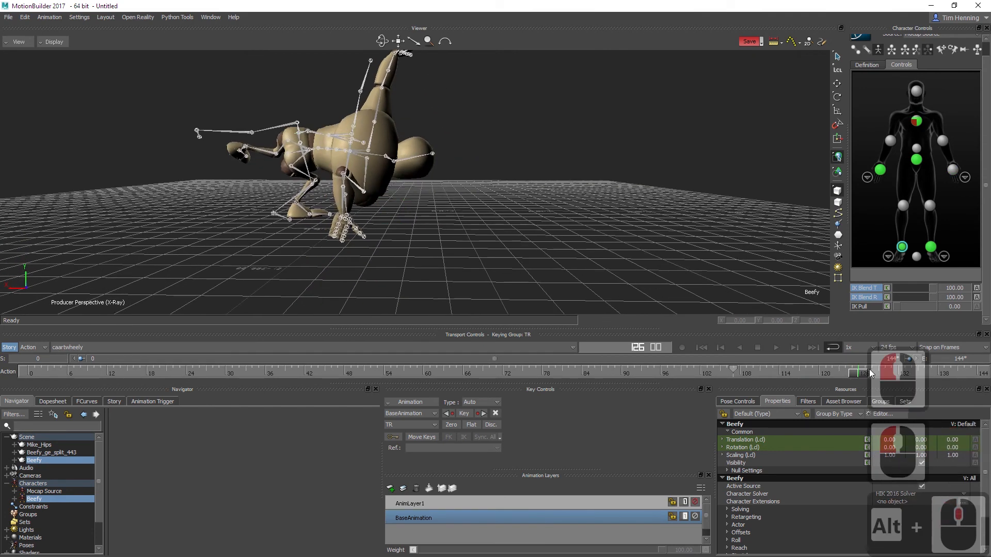
drag(871, 372, 847, 376)
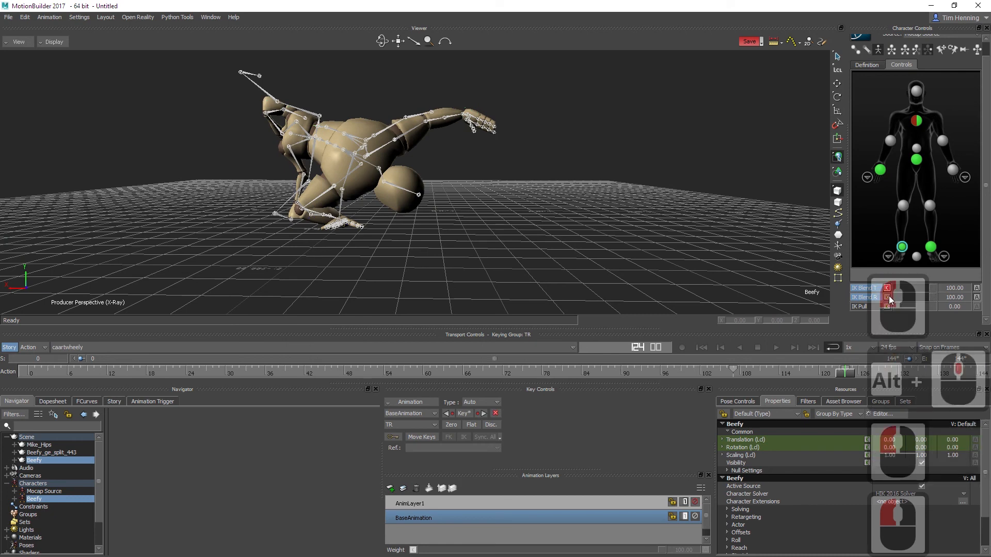
Step: At frame 117, set the right ankle's IK Blend T and IK Blend R to 0 and key both
drag(849, 373, 799, 373)
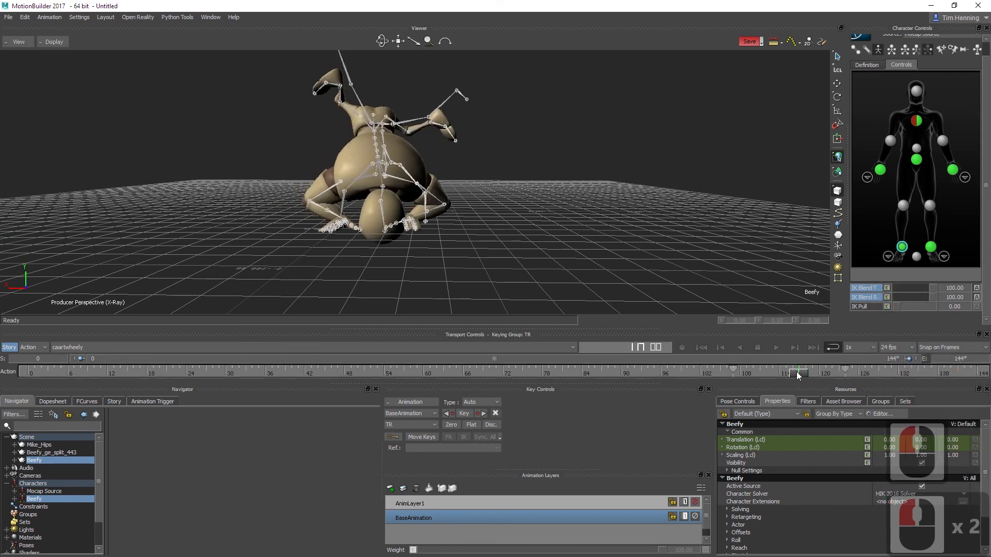
drag(934, 288, 860, 282)
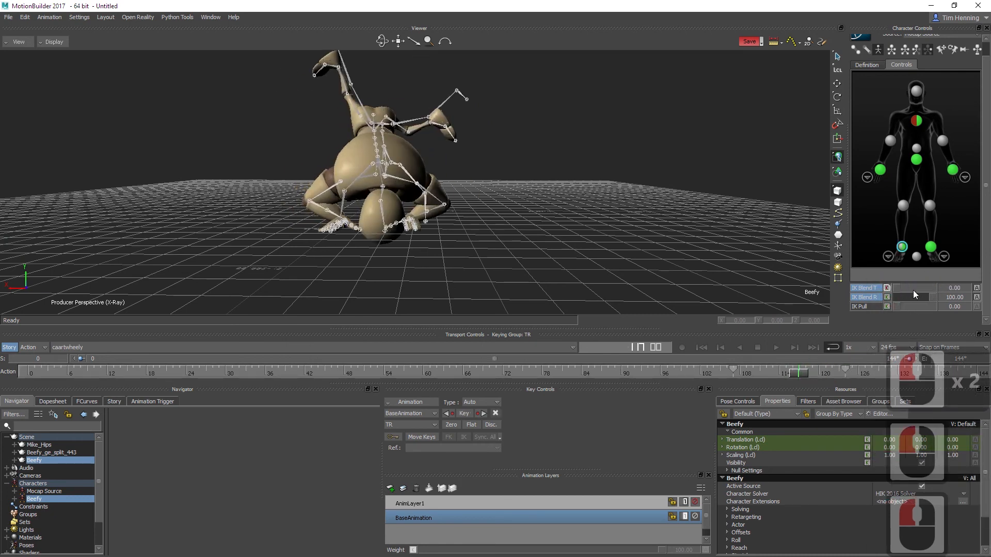
drag(930, 296, 868, 298)
click(887, 288)
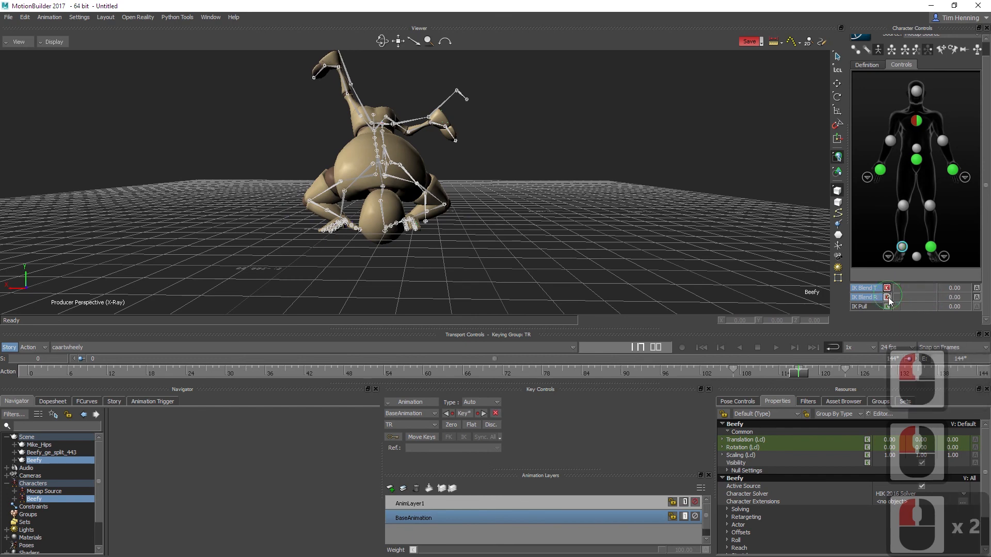
click(887, 298)
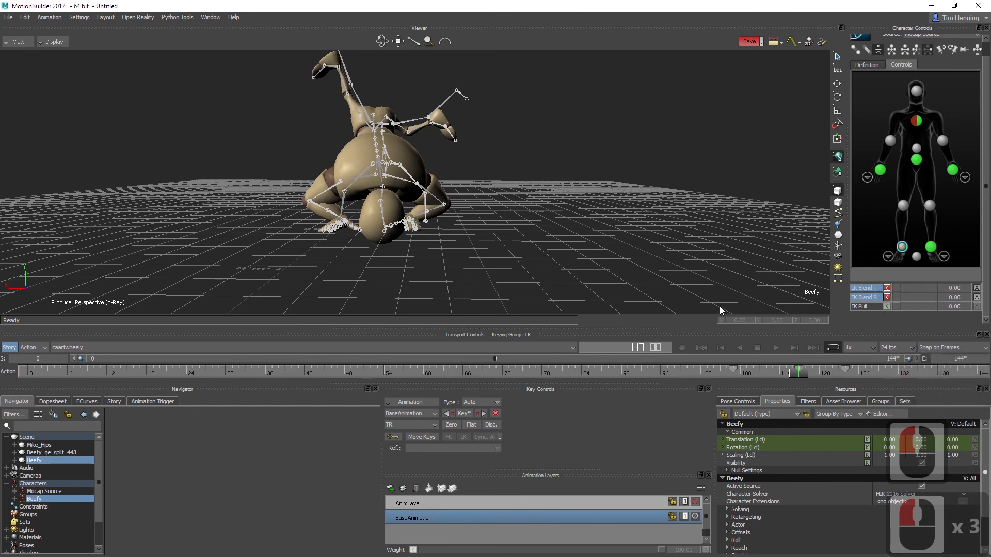